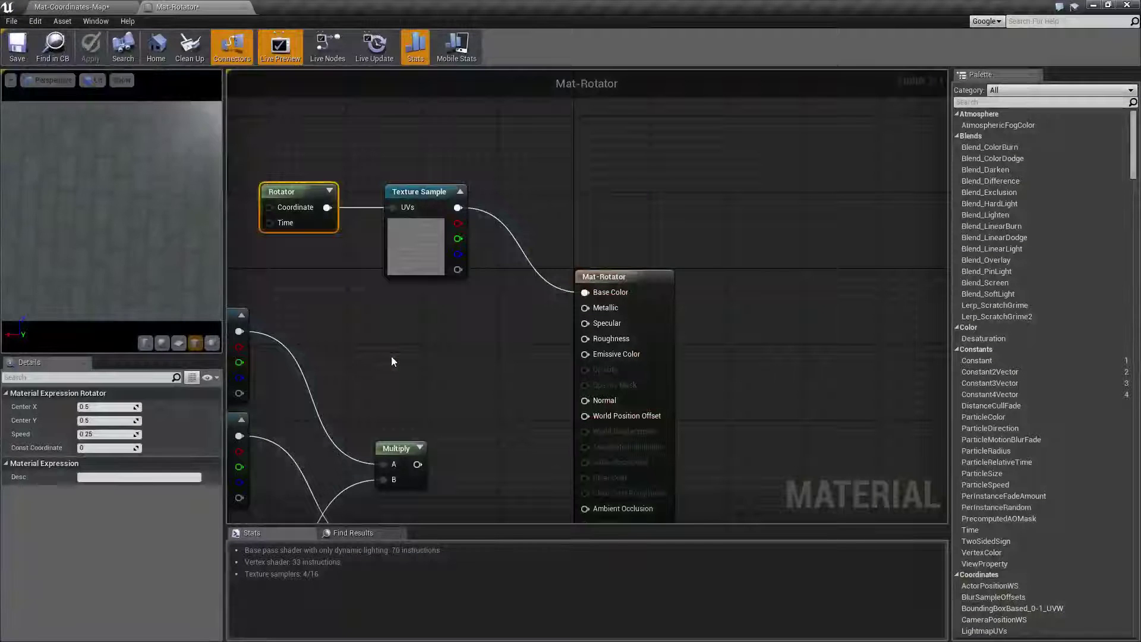
Switch to the Mat-Coordinates-Map level and pull the camera back over the rotating brick floor
{"action": "left_click", "coordinate": [87, 6]}
{"action": "mouse_move", "coordinate": [604, 332]}
{"action": "right_mouse_down"}
{"action": "mouse_move", "coordinate": [595, 301]}
{"action": "mouse_move", "coordinate": [611, 333]}
{"action": "right_mouse_up"}
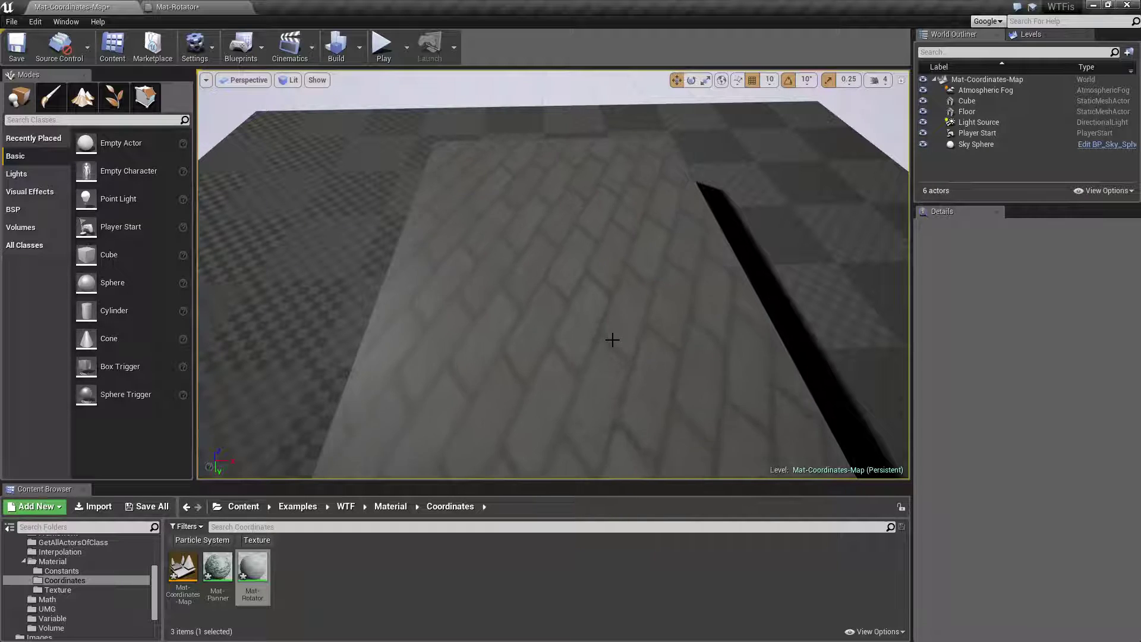
Back in Mat-Rotator, search the node list for 'rota', dismiss it, and select the upper Rotator
{"action": "left_click", "coordinate": [200, 7]}
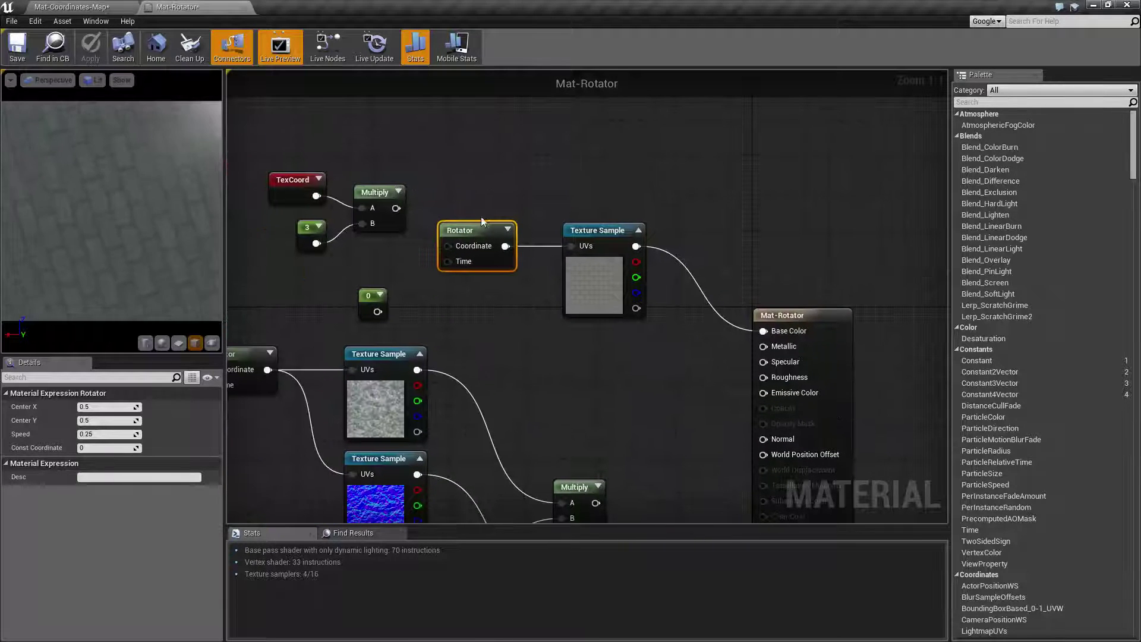
{"action": "right_click", "coordinate": [538, 180]}
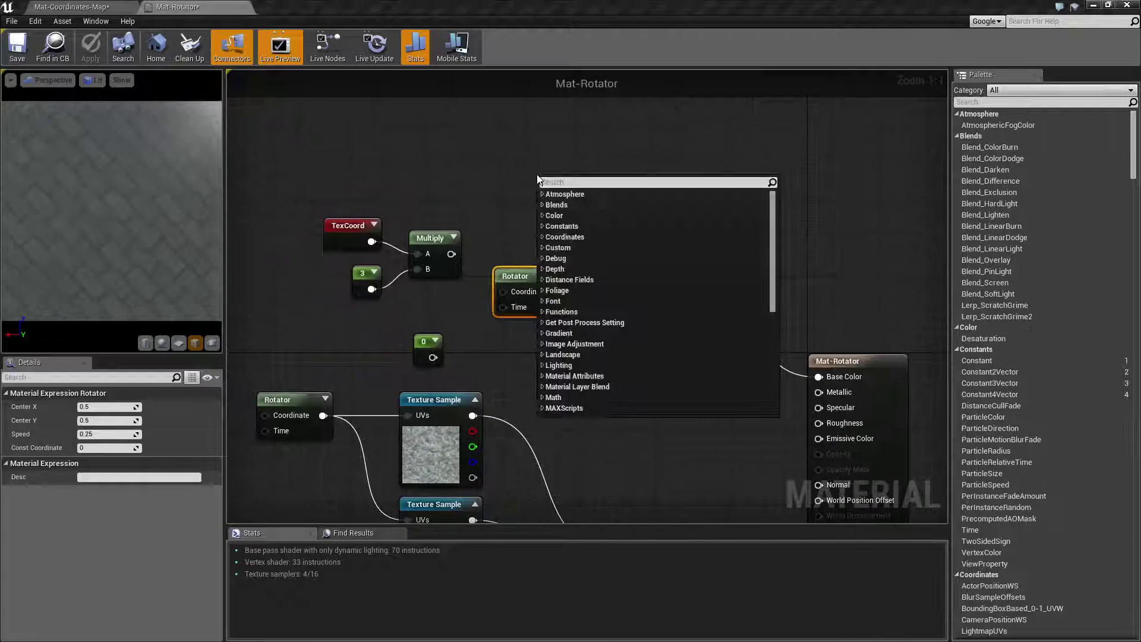
{"action": "type", "text": "rota"}
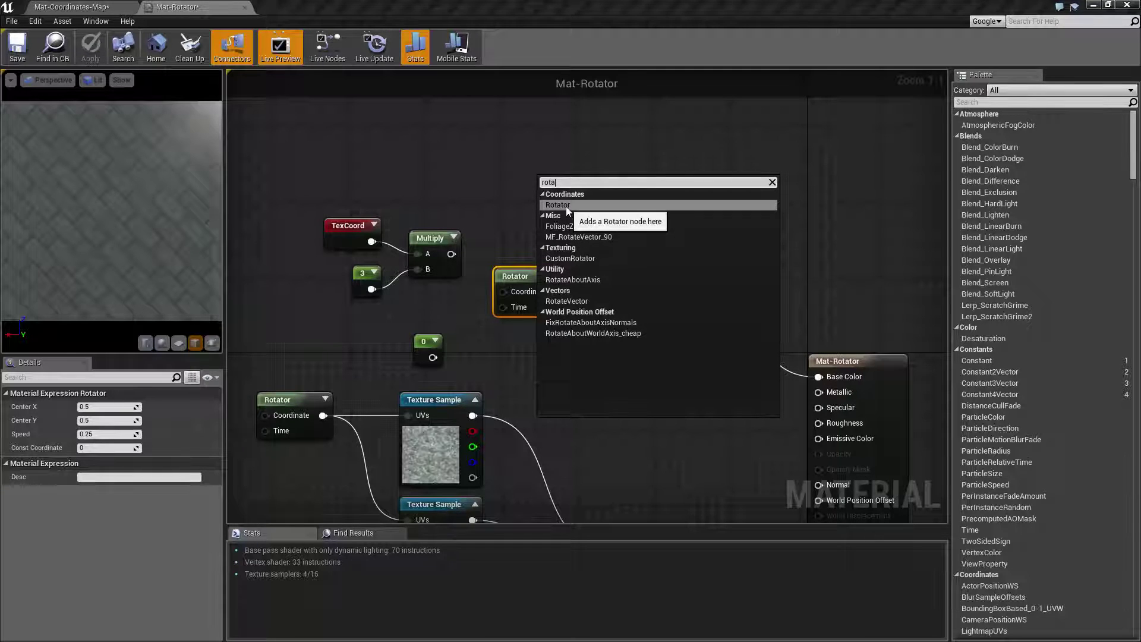
{"action": "left_click", "coordinate": [397, 226]}
{"action": "left_click", "coordinate": [548, 283]}
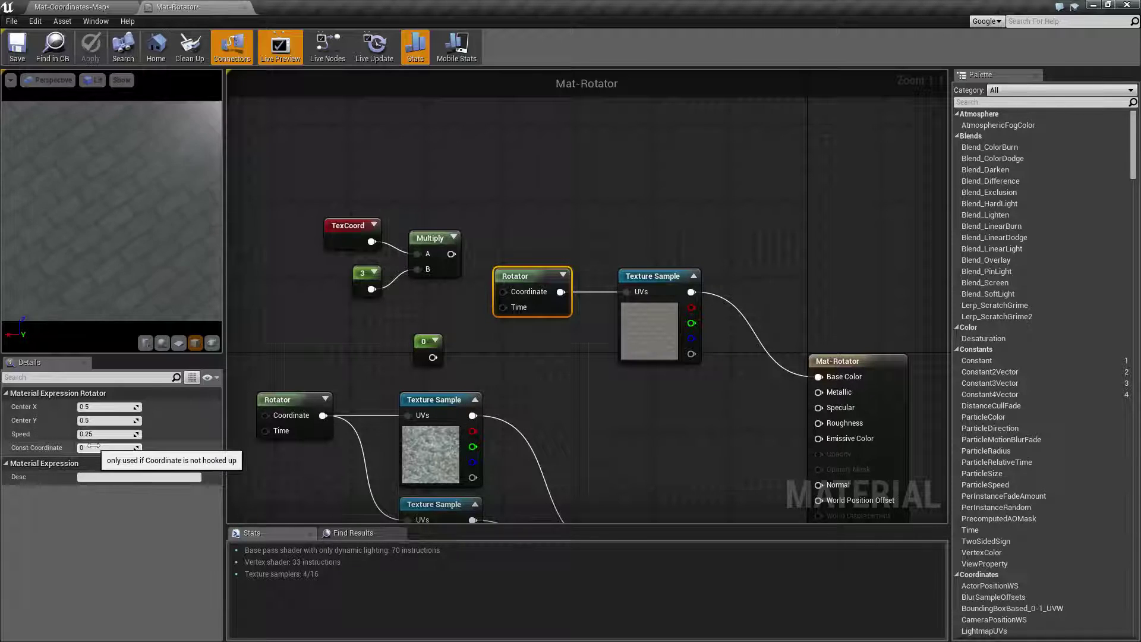
{"action": "right_click_drag", "start_coordinate": [606, 292], "coordinate": [583, 278]}
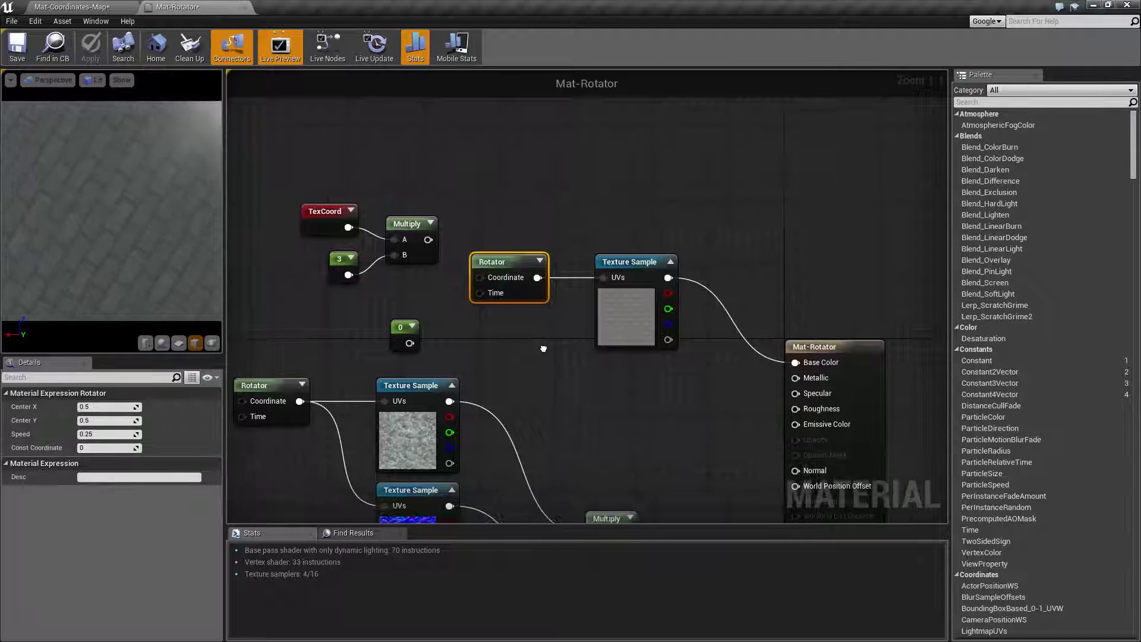
{"action": "left_click", "coordinate": [549, 200]}
{"action": "right_click_drag", "start_coordinate": [550, 193], "coordinate": [539, 169]}
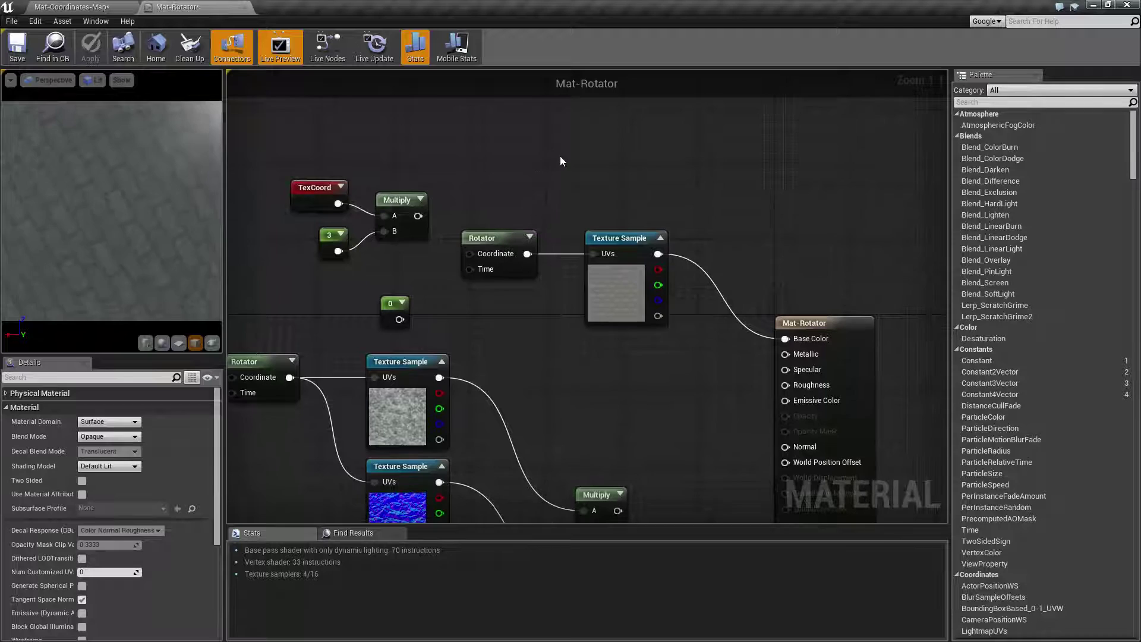
{"action": "left_click_drag", "start_coordinate": [560, 160], "coordinate": [686, 347]}
{"action": "left_click", "coordinate": [593, 390]}
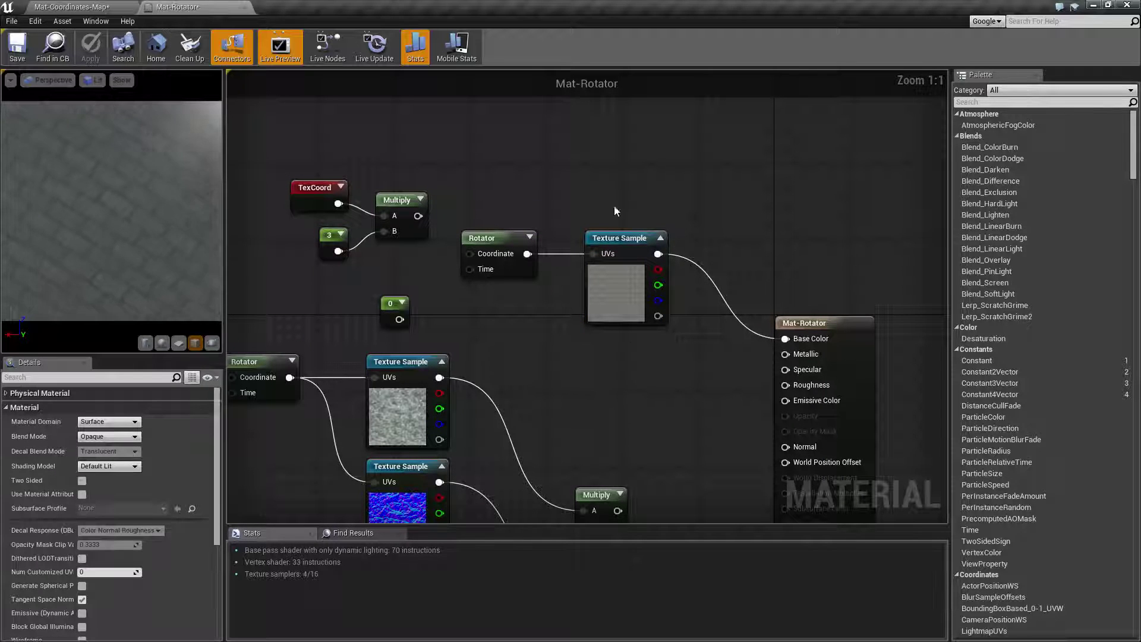
{"action": "left_click", "coordinate": [599, 241]}
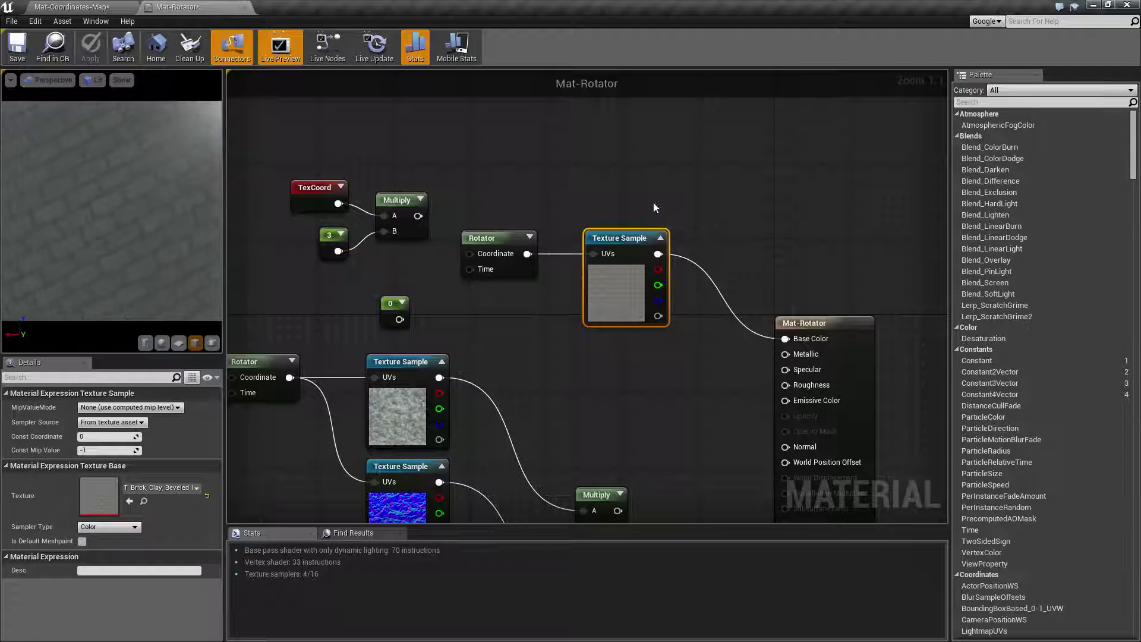
{"action": "left_click_drag", "start_coordinate": [584, 171], "coordinate": [536, 323]}
{"action": "right_click_drag", "start_coordinate": [536, 323], "coordinate": [628, 331]}
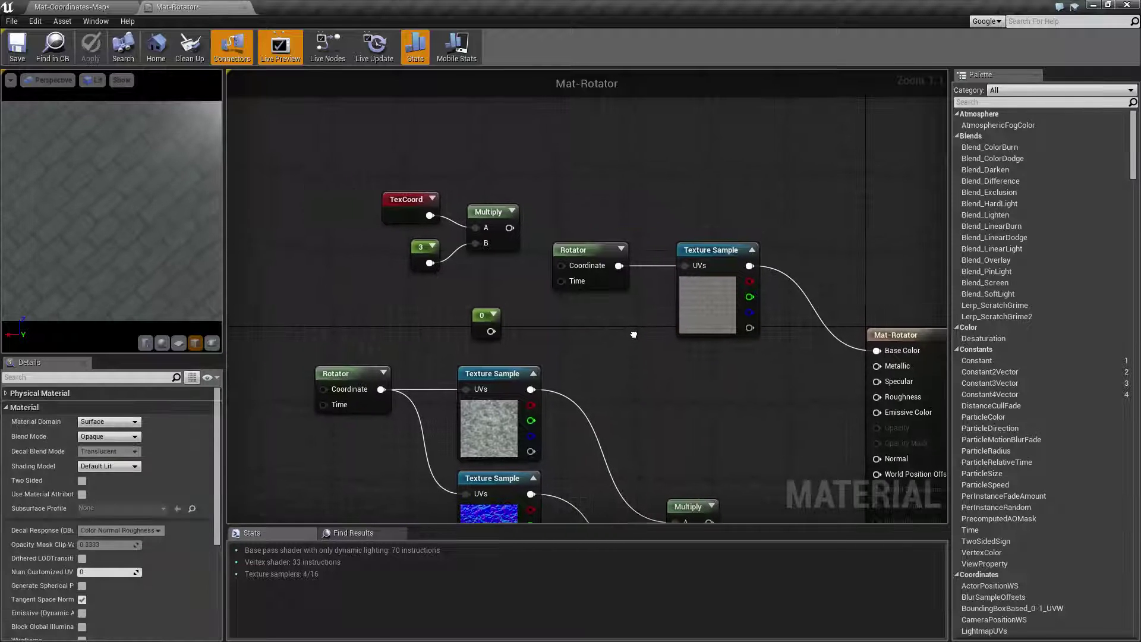
{"action": "left_click", "coordinate": [585, 253]}
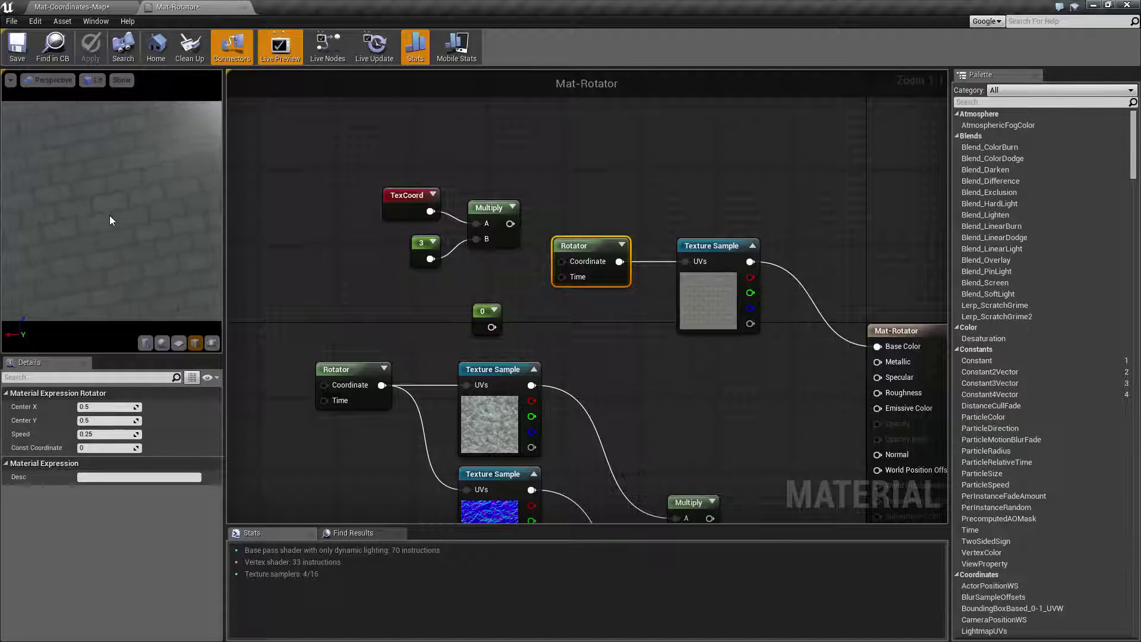
{"action": "left_click", "coordinate": [107, 406]}
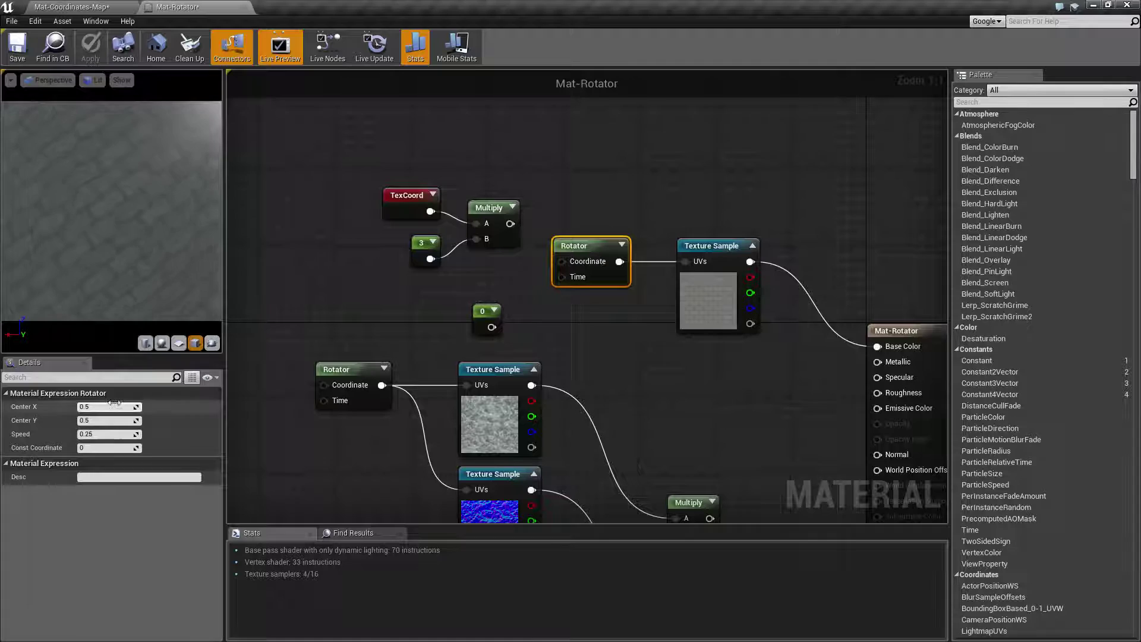
{"action": "type", "text": "1"}
{"action": "key", "text": "Return"}
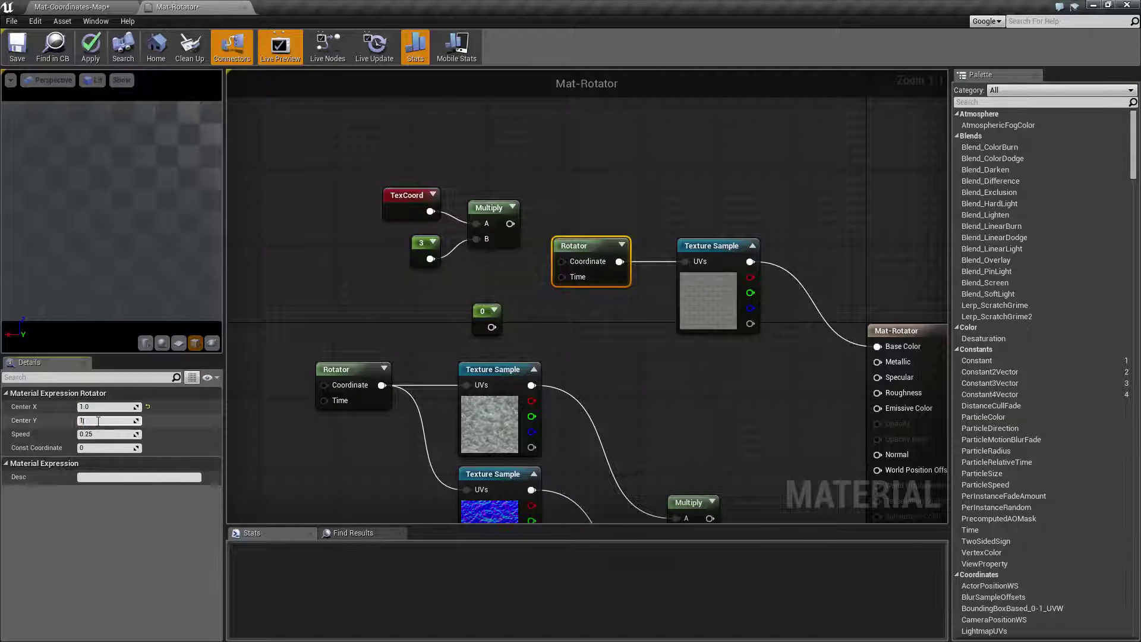
{"action": "left_click", "coordinate": [98, 421]}
{"action": "type", "text": "1"}
{"action": "key", "text": "Return"}
{"action": "left_click", "coordinate": [94, 47]}
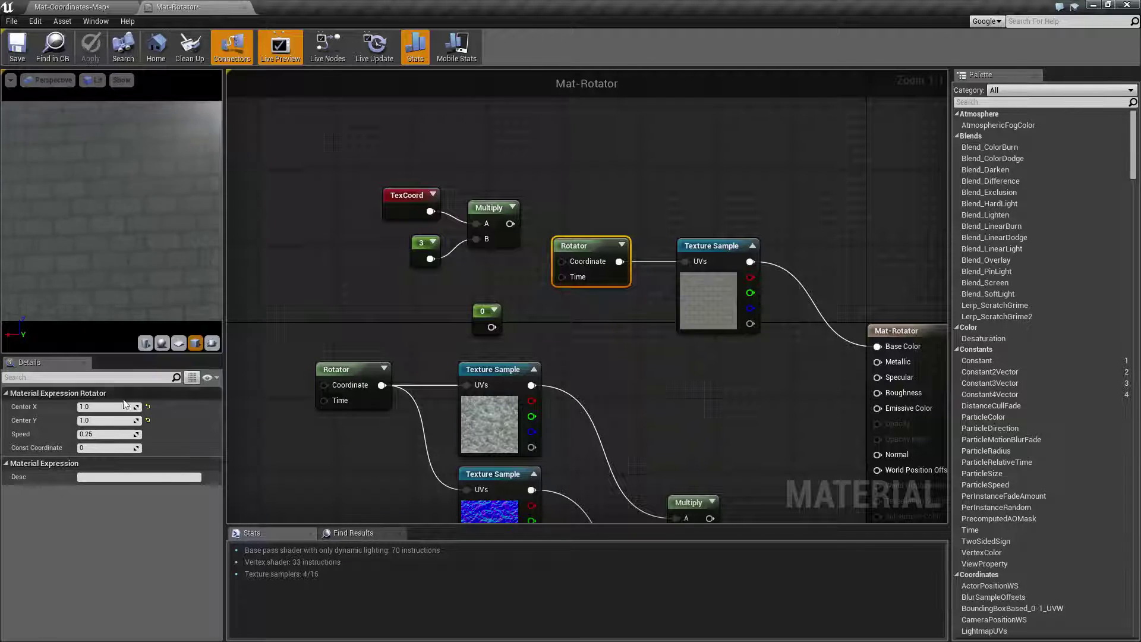
{"action": "left_click", "coordinate": [106, 409]}
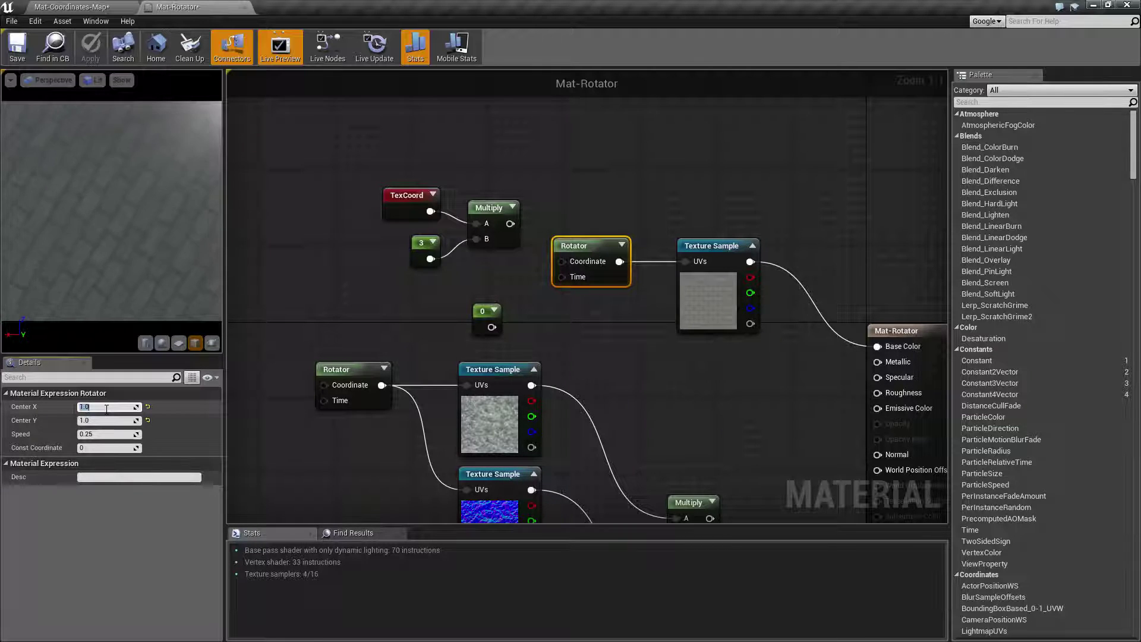
{"action": "type", "text": "0.5"}
{"action": "key", "text": "Tab"}
{"action": "type", "text": "0.5"}
{"action": "key", "text": "Tab"}
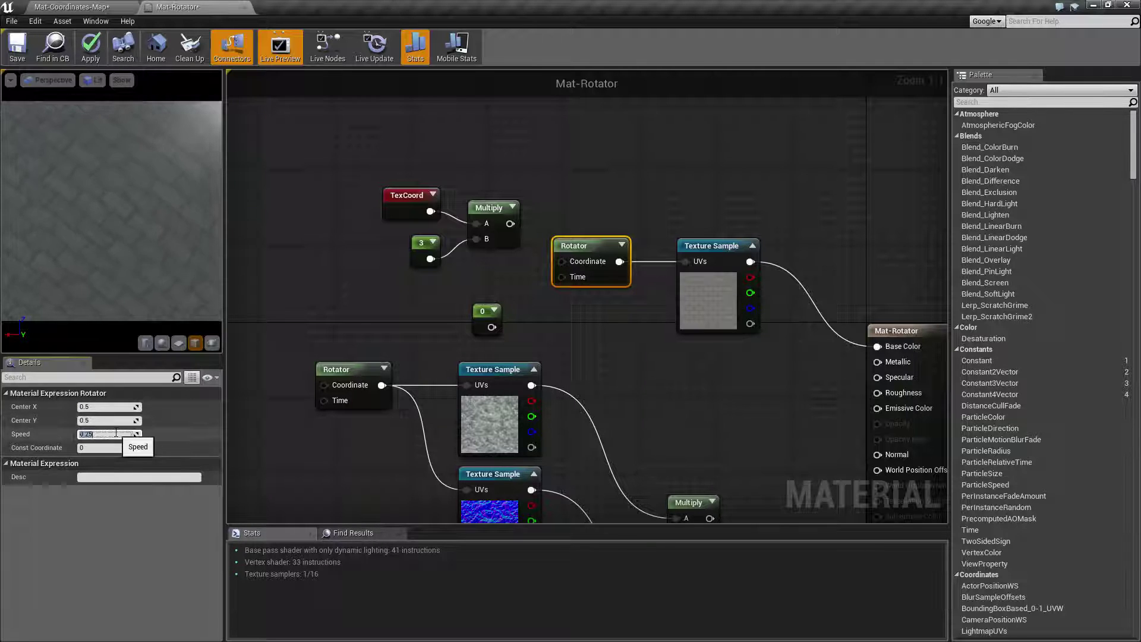
Try Rotator Speeds of 1.0, 0.1, 20 and 0.1, settling on a reversed -0.4
{"action": "type", "text": "1.0"}
{"action": "key", "text": "Return"}
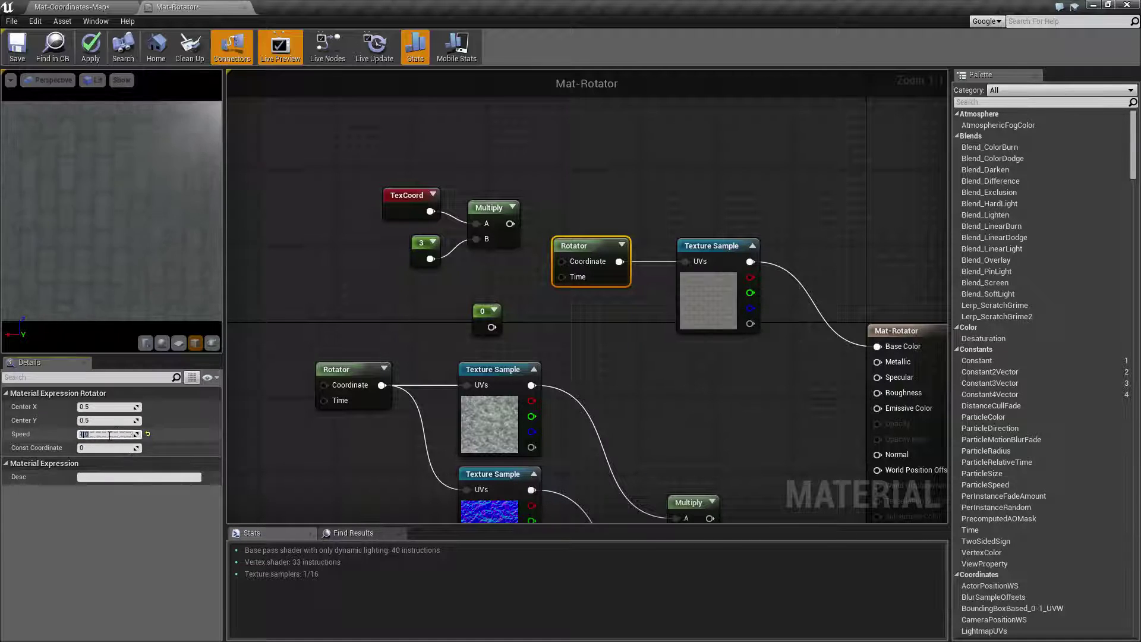
{"action": "type", "text": "0.1"}
{"action": "key", "text": "Return"}
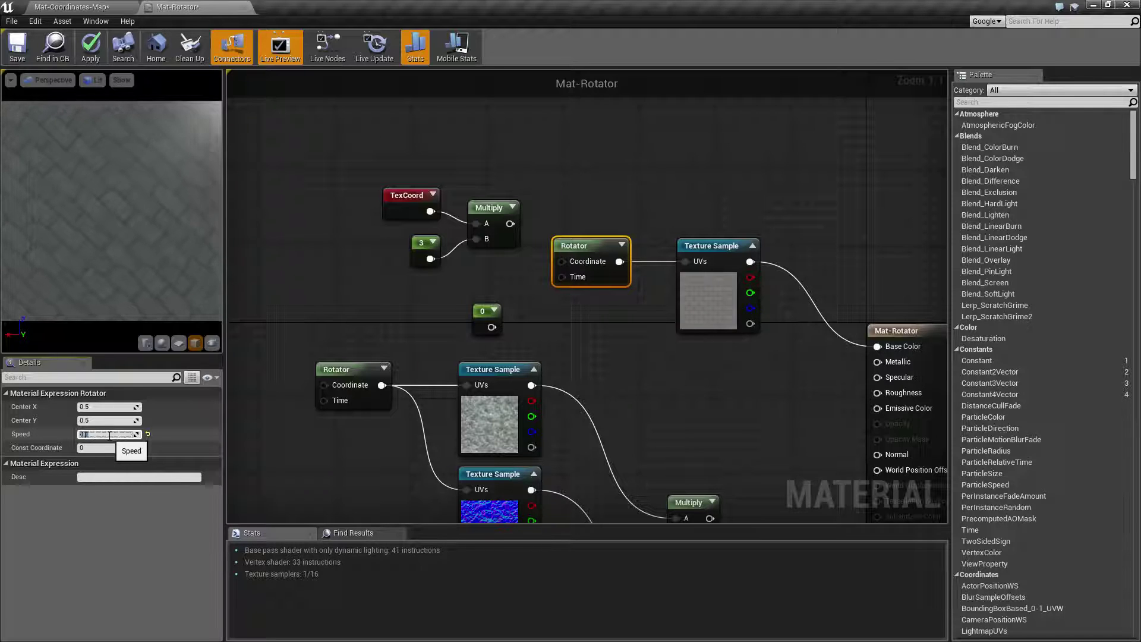
{"action": "type", "text": "20"}
{"action": "key", "text": "Return"}
{"action": "type", "text": "0.1"}
{"action": "key", "text": "Return"}
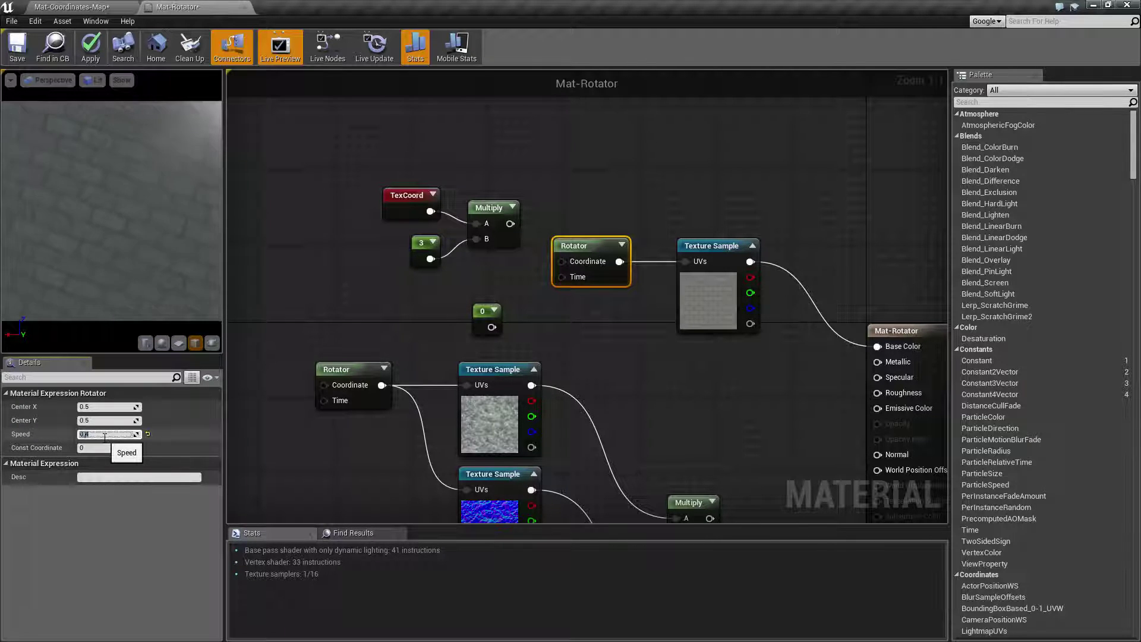
{"action": "type", "text": "-0.4"}
{"action": "key", "text": "Return"}
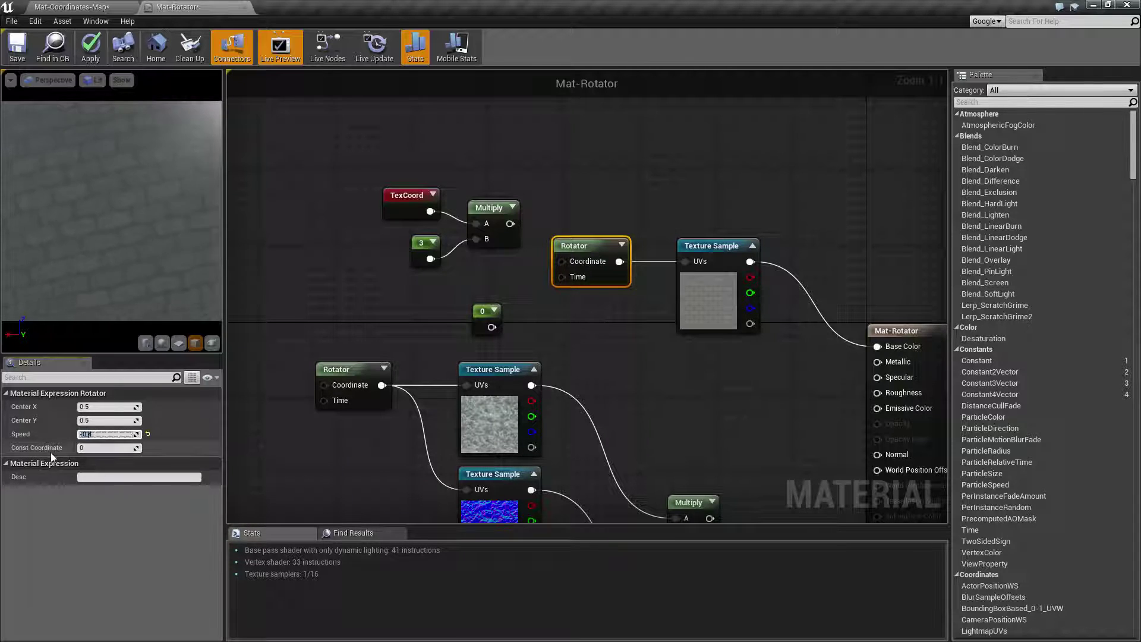
Toggle the upper Rotator's preview, then wire the 0 constant into its Time input
{"action": "right_click_drag", "start_coordinate": [764, 413], "coordinate": [586, 218]}
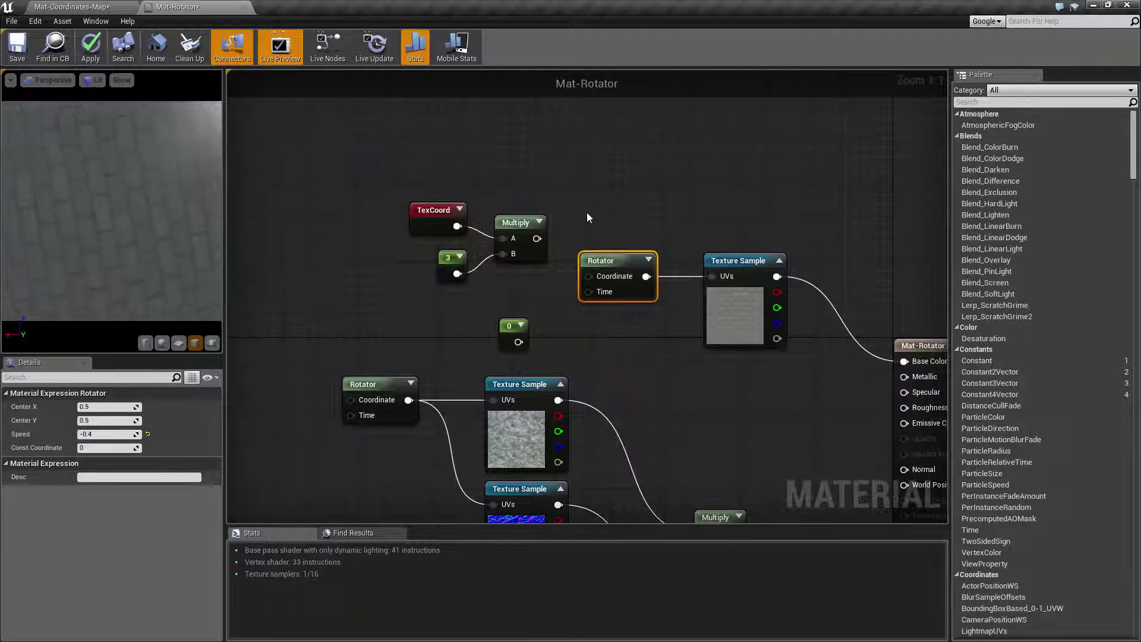
{"action": "left_click_drag", "start_coordinate": [639, 305], "coordinate": [640, 305]}
{"action": "left_click", "coordinate": [647, 260]}
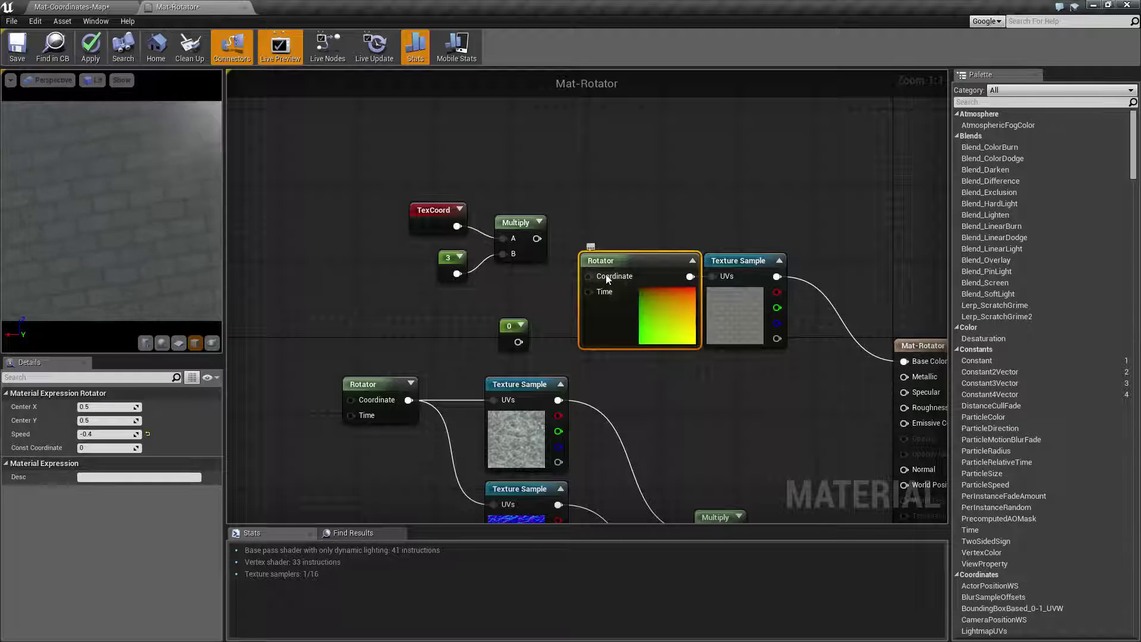
{"action": "left_click", "coordinate": [692, 261]}
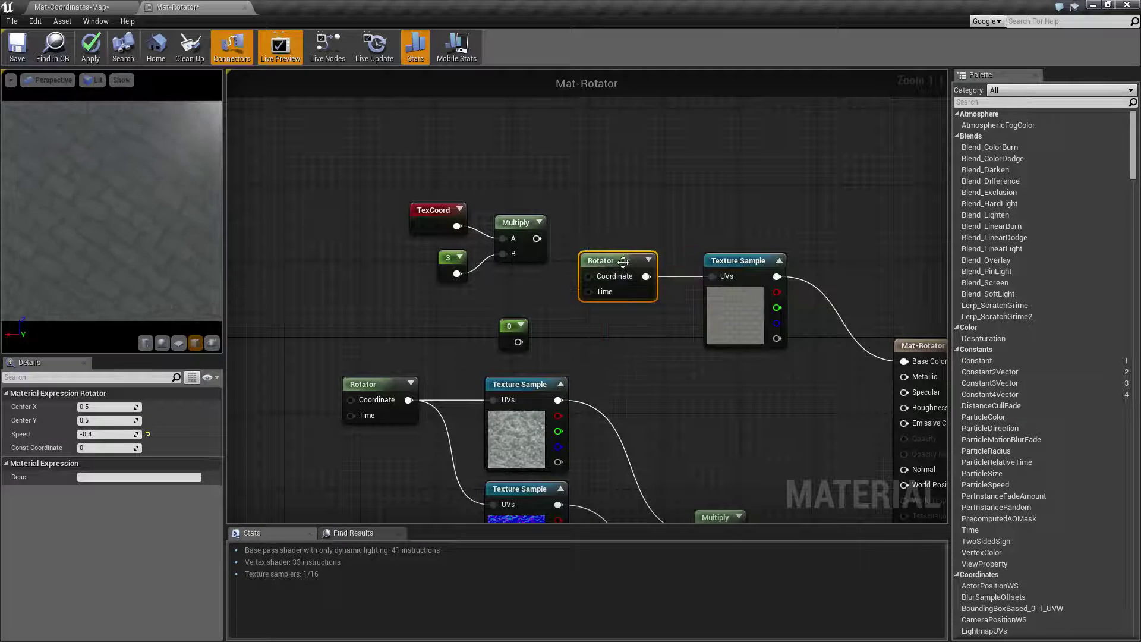
{"action": "mouse_move", "coordinate": [533, 288]}
{"action": "right_mouse_down"}
{"action": "mouse_move", "coordinate": [572, 292]}
{"action": "mouse_move", "coordinate": [540, 273]}
{"action": "right_mouse_up"}
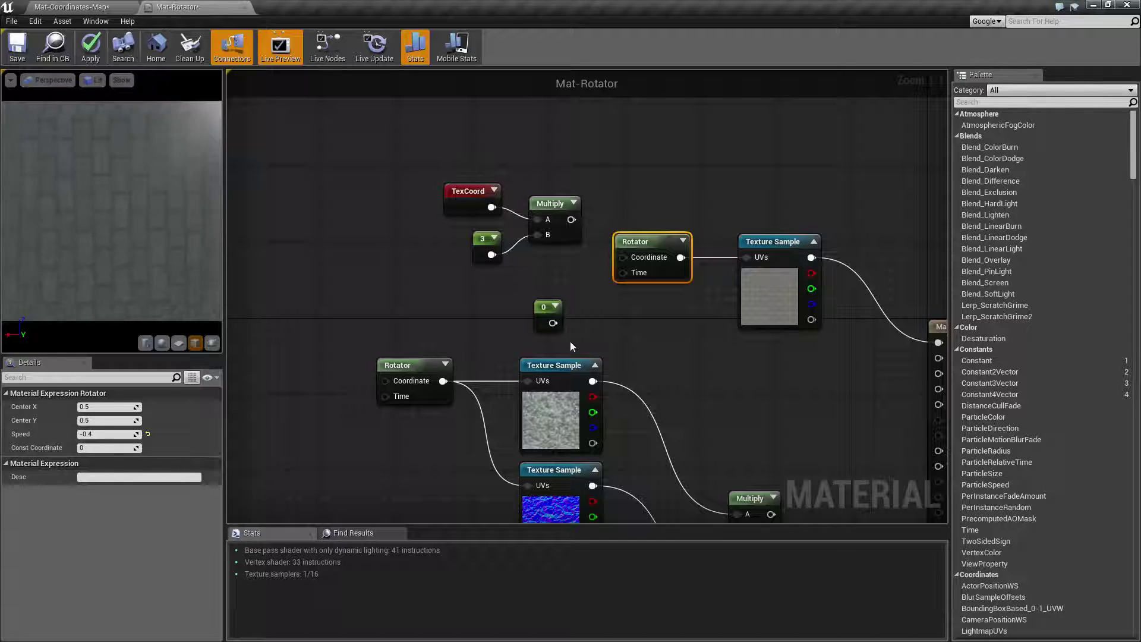
{"action": "left_click_drag", "start_coordinate": [552, 323], "coordinate": [623, 273]}
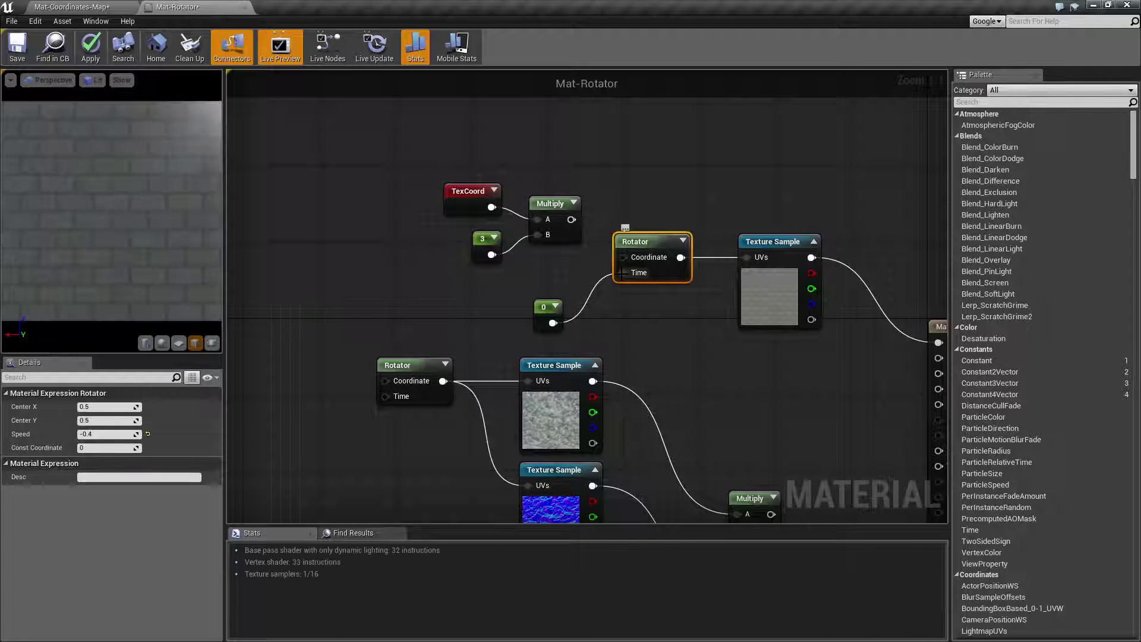
{"action": "left_click", "coordinate": [540, 305]}
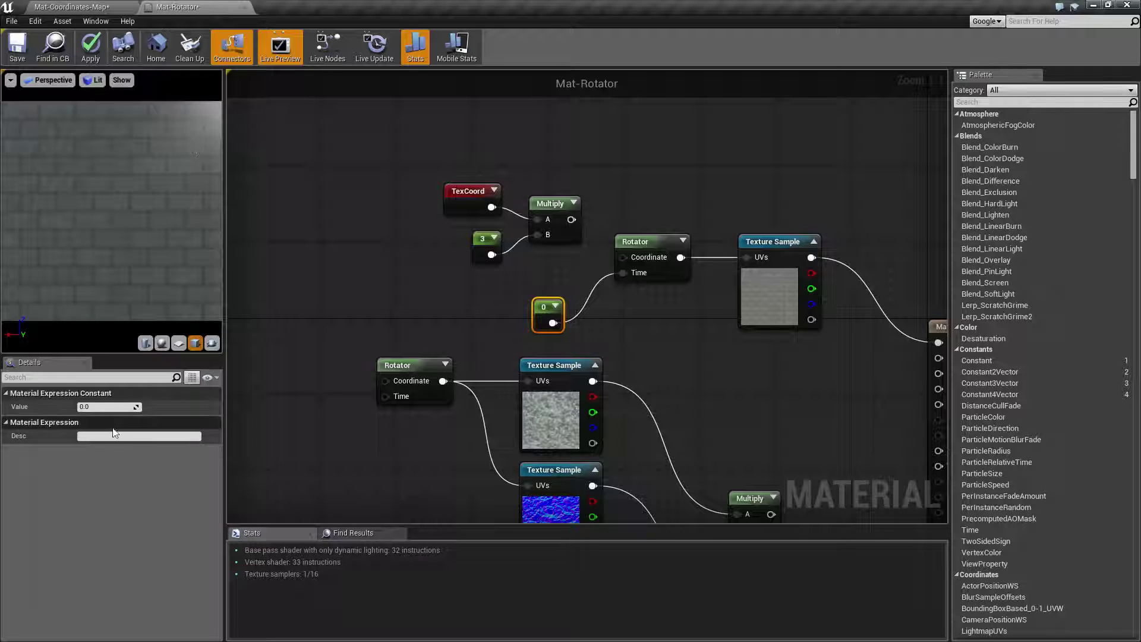
{"action": "left_click", "coordinate": [106, 406]}
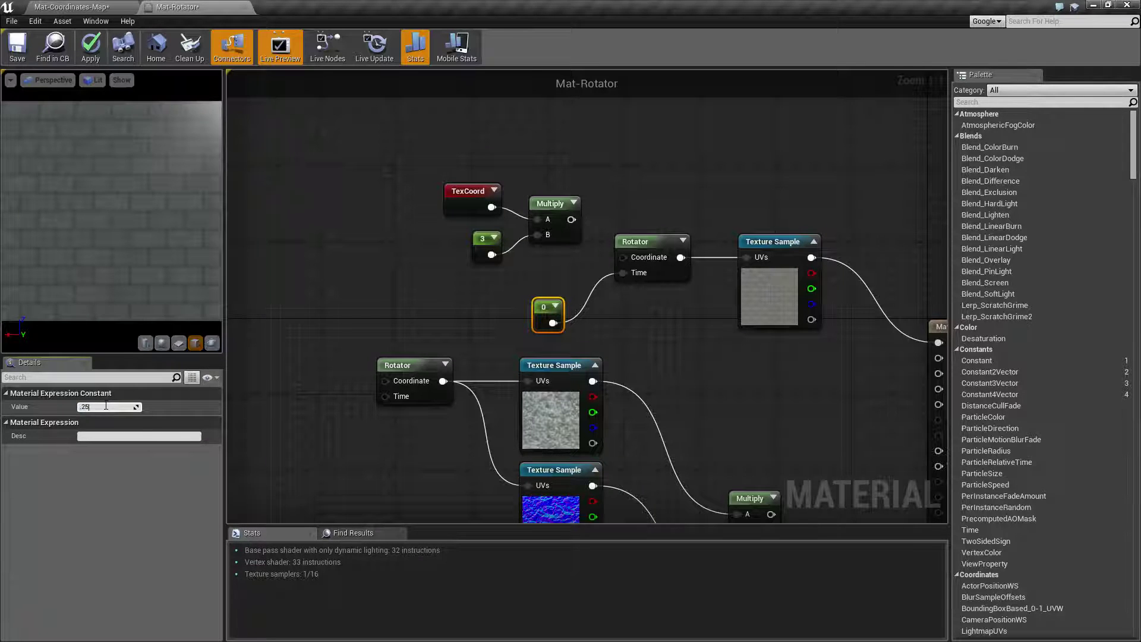
{"action": "key", "text": "Return"}
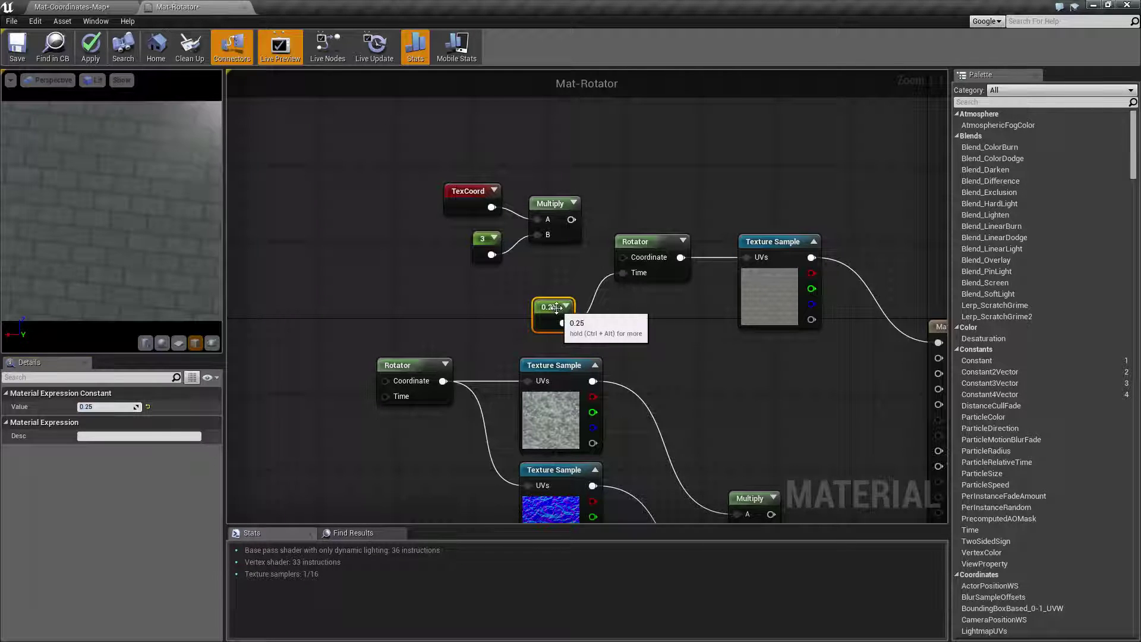
{"action": "left_click", "coordinate": [623, 272], "text": "alt"}
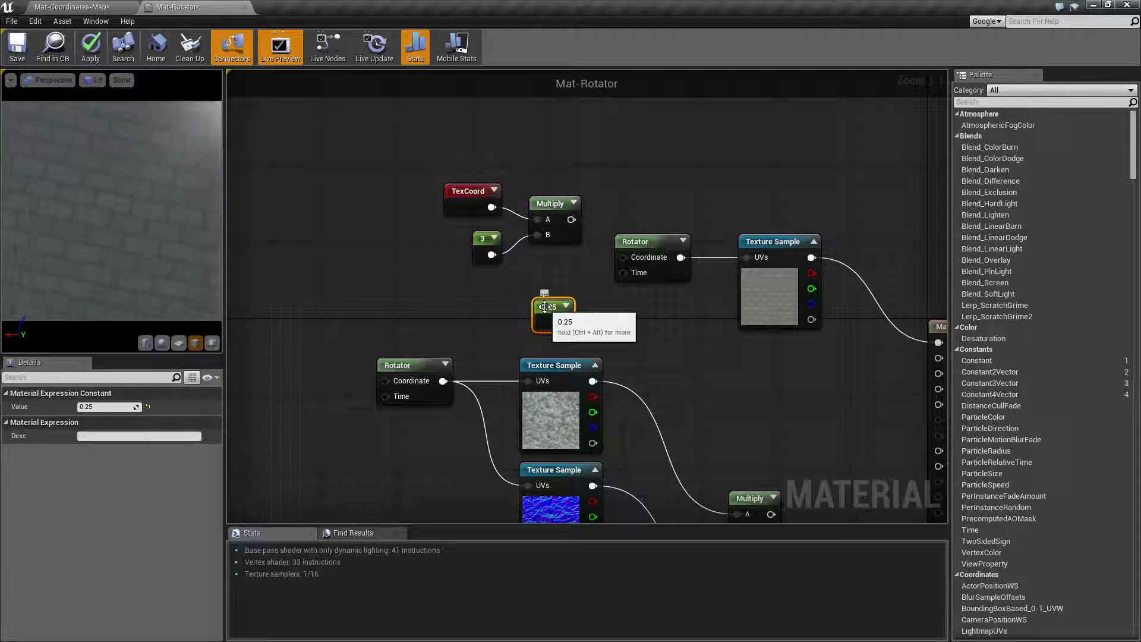
{"action": "left_click_drag", "start_coordinate": [564, 322], "coordinate": [622, 273]}
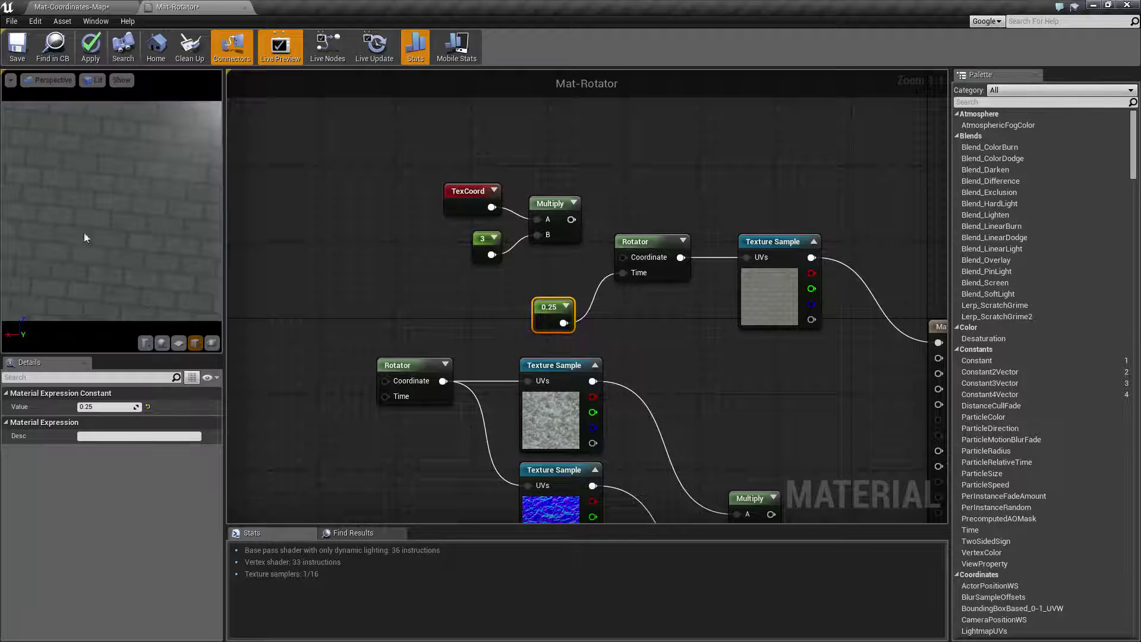
{"action": "right_click", "coordinate": [549, 306]}
{"action": "left_click", "coordinate": [473, 312]}
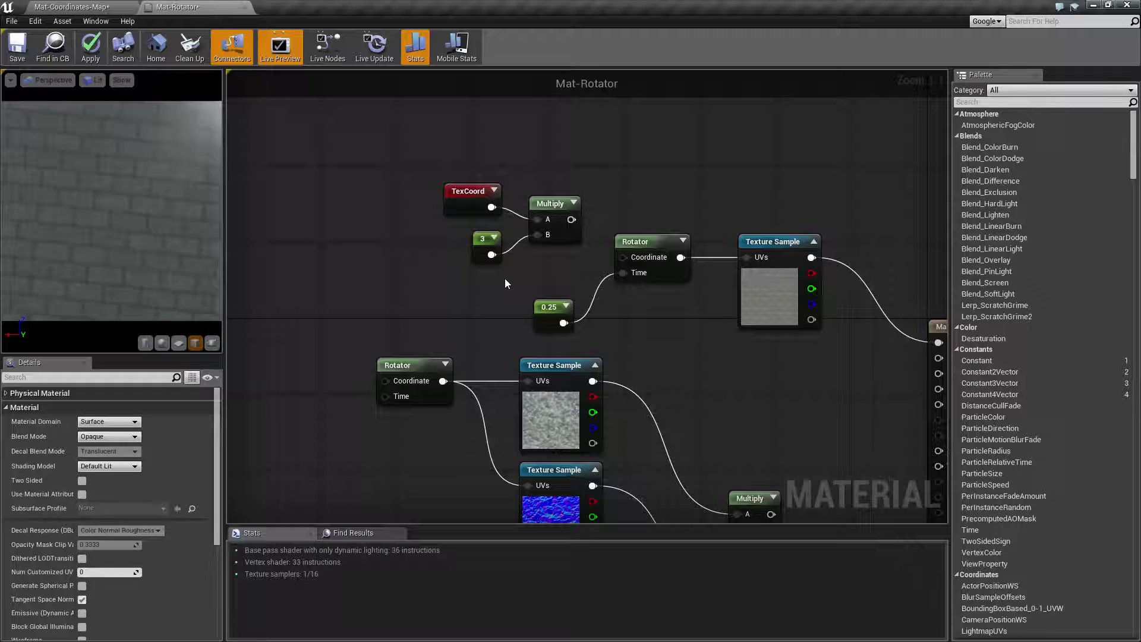
{"action": "left_click", "coordinate": [565, 315]}
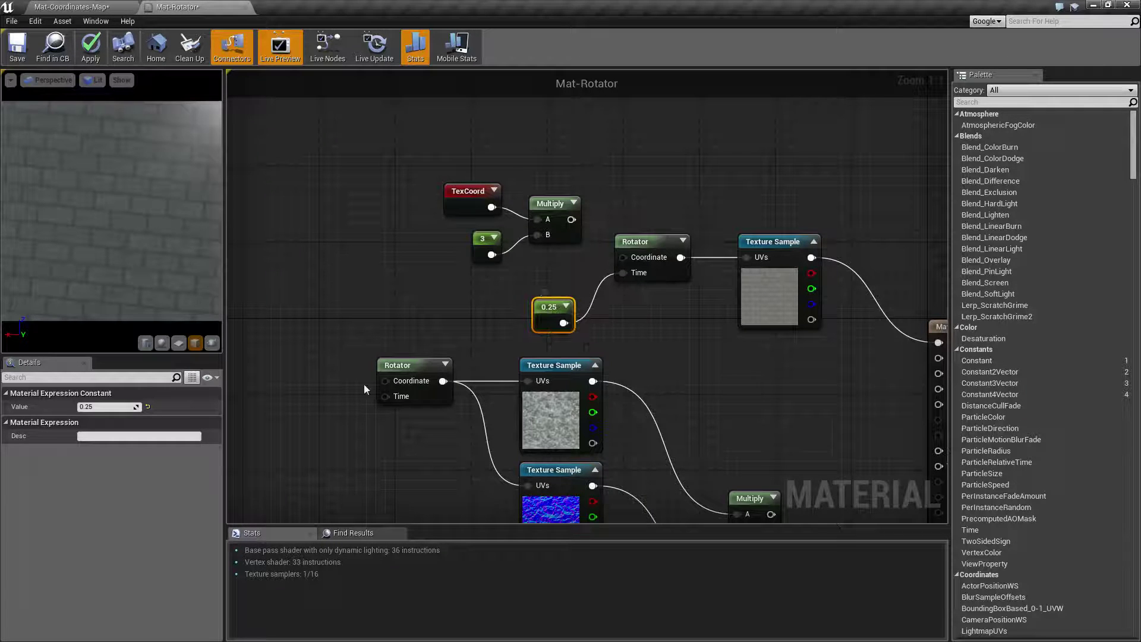
{"action": "left_click", "coordinate": [108, 409]}
{"action": "type", "text": ".35"}
{"action": "key", "text": "Return"}
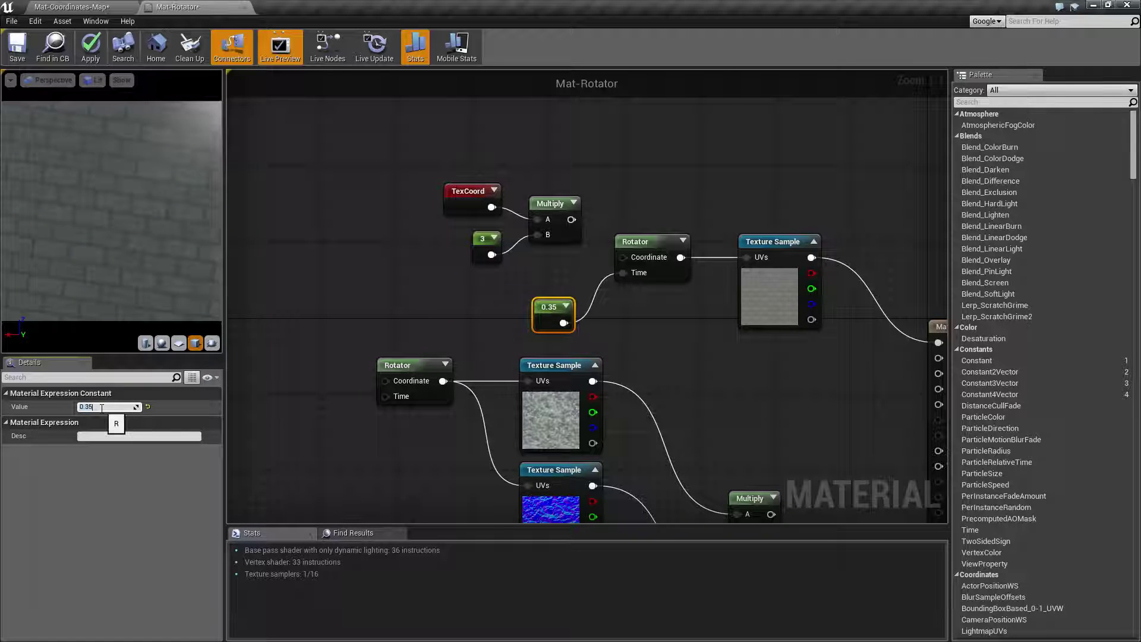
{"action": "type", "text": "0"}
{"action": "key", "text": "Return"}
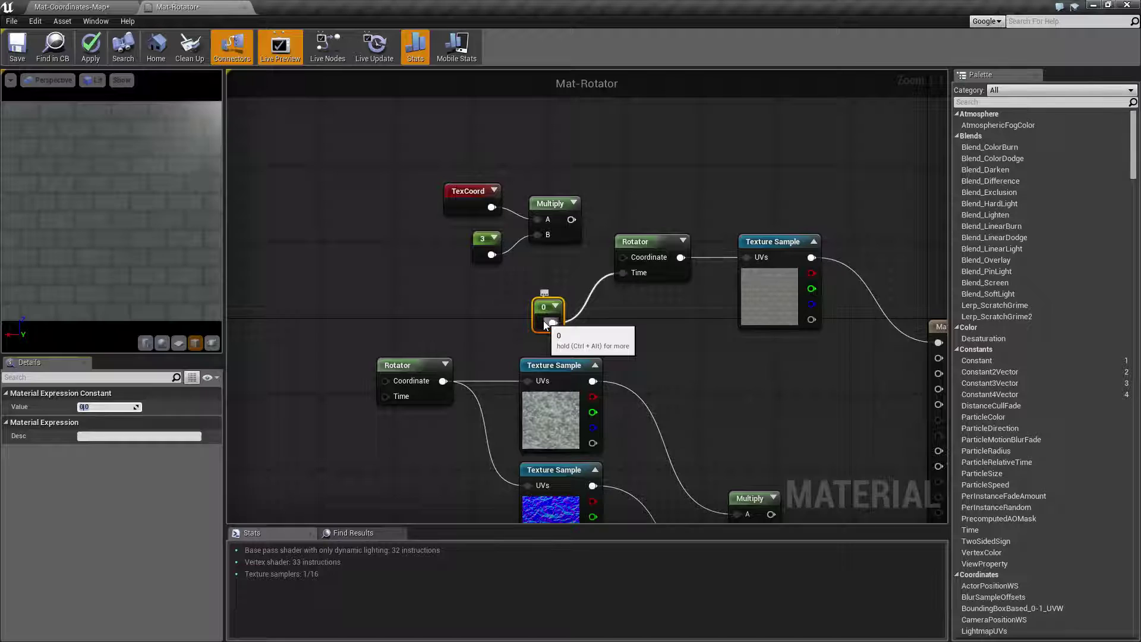
{"action": "left_click", "coordinate": [522, 287]}
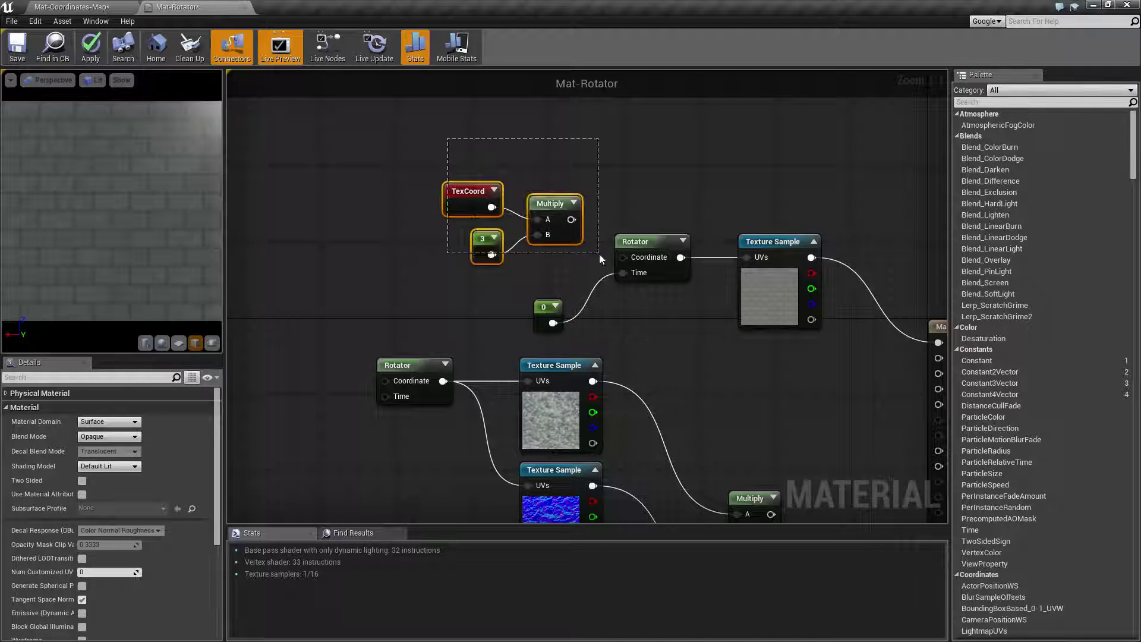
Connect the TexCoord-times-3 Multiply output to the upper Rotator's Coordinate input
{"action": "left_click_drag", "start_coordinate": [599, 254], "coordinate": [599, 249]}
{"action": "left_click", "coordinate": [649, 257]}
{"action": "left_click_drag", "start_coordinate": [400, 152], "coordinate": [561, 278]}
{"action": "left_click", "coordinate": [600, 134]}
{"action": "left_click_drag", "start_coordinate": [571, 218], "coordinate": [580, 226]}
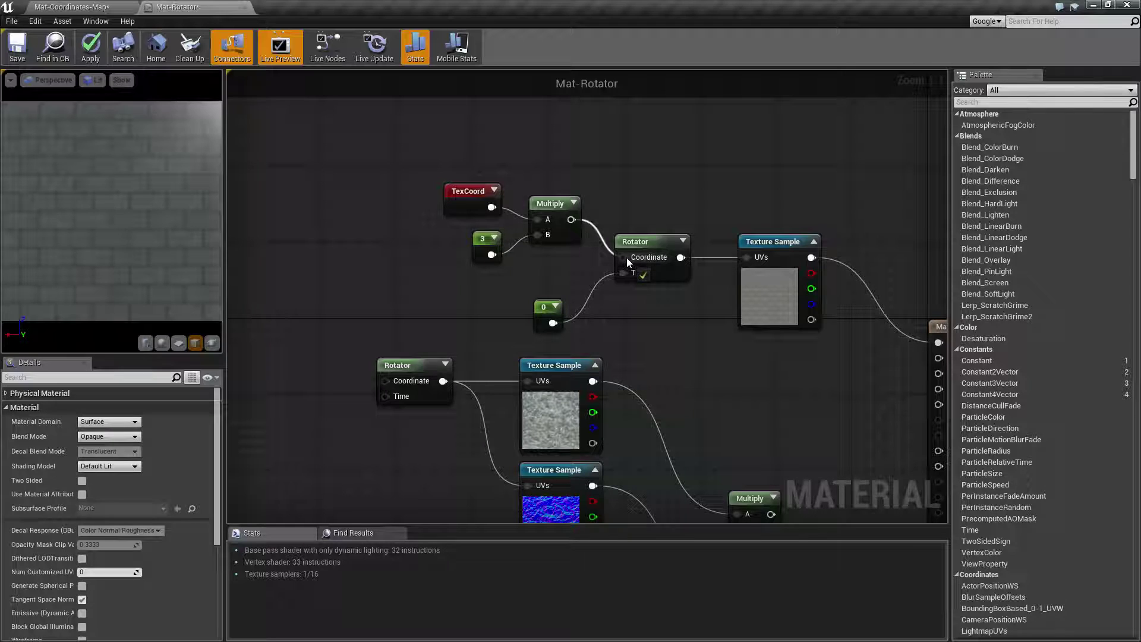
{"action": "left_click_drag", "start_coordinate": [626, 257], "coordinate": [626, 258]}
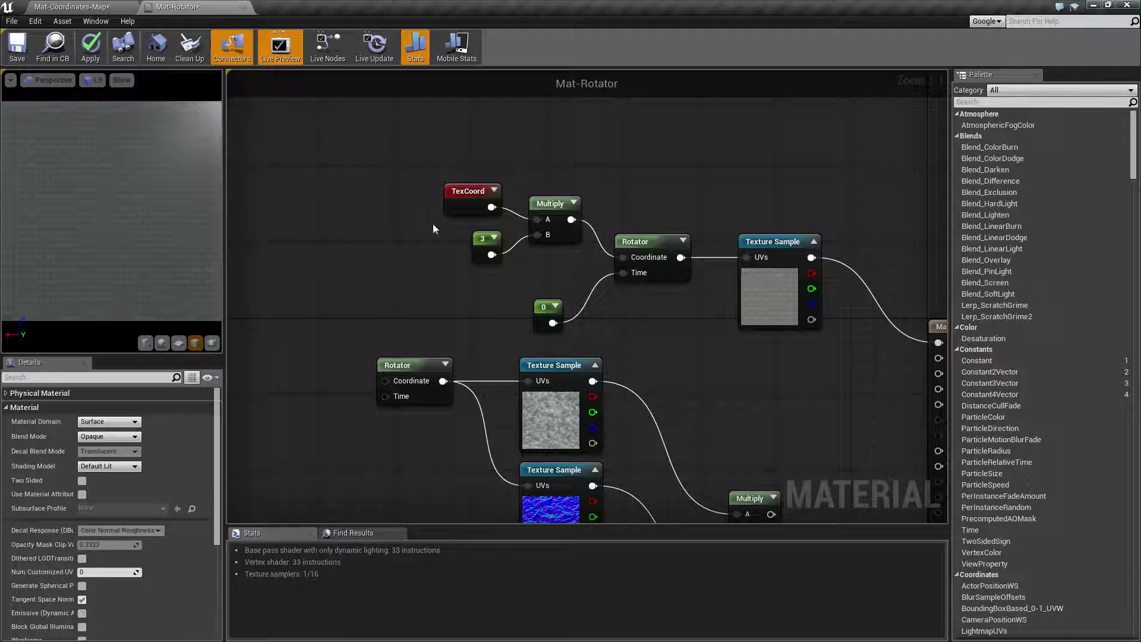
Inspect the upper Rotator and the TexCoord, 3 constant and Multiply nodes in turn
{"action": "left_click", "coordinate": [637, 257]}
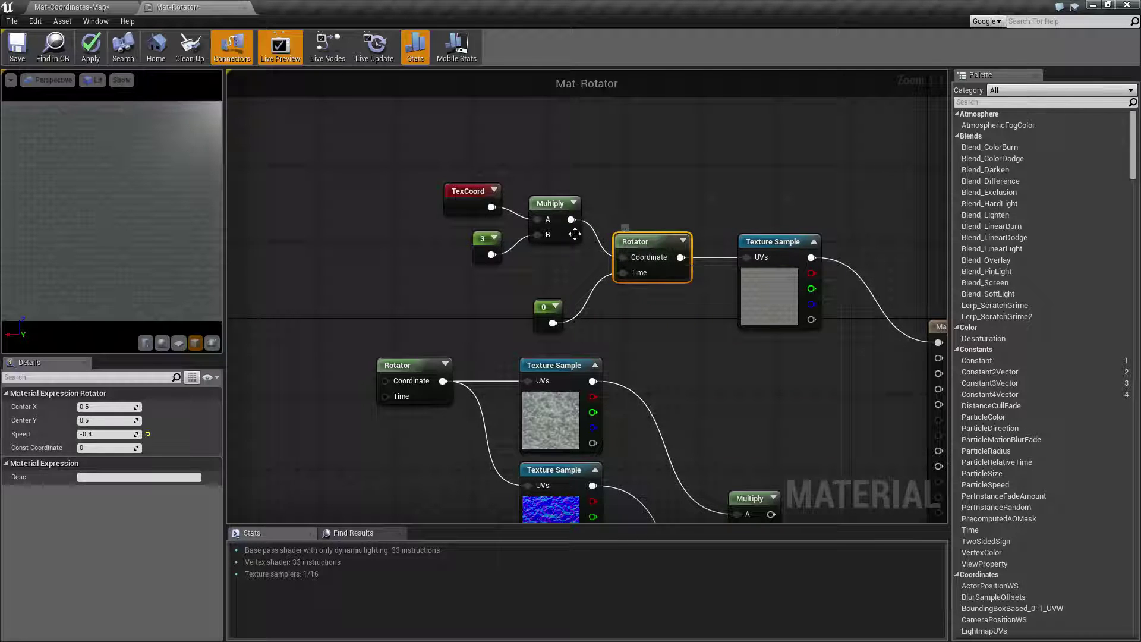
{"action": "left_click_drag", "start_coordinate": [429, 161], "coordinate": [568, 273]}
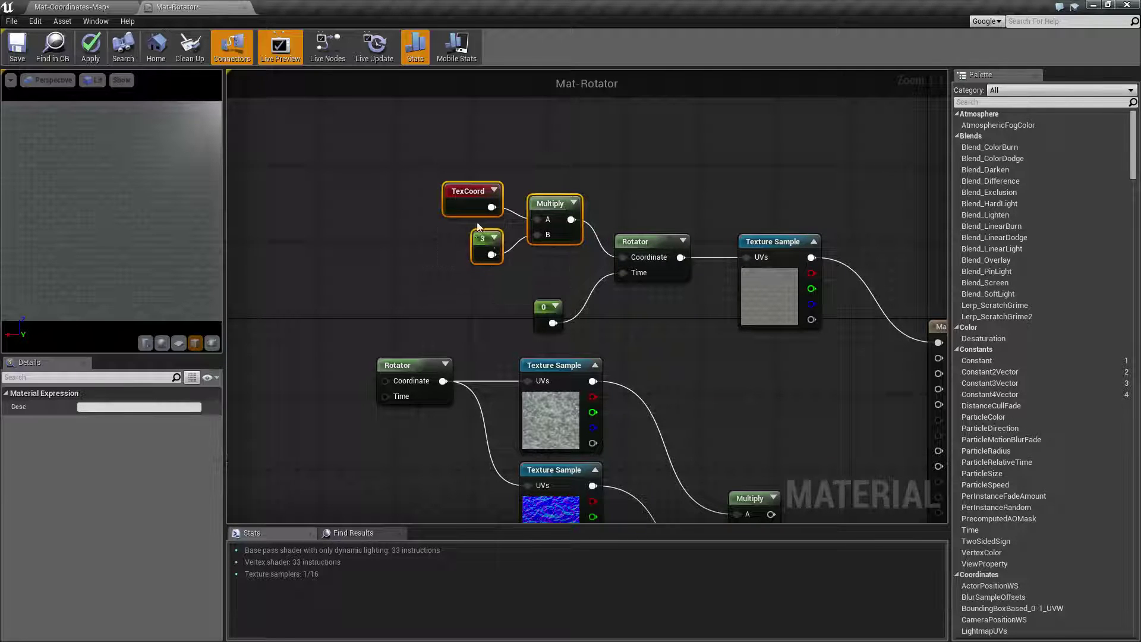
{"action": "left_click", "coordinate": [483, 241]}
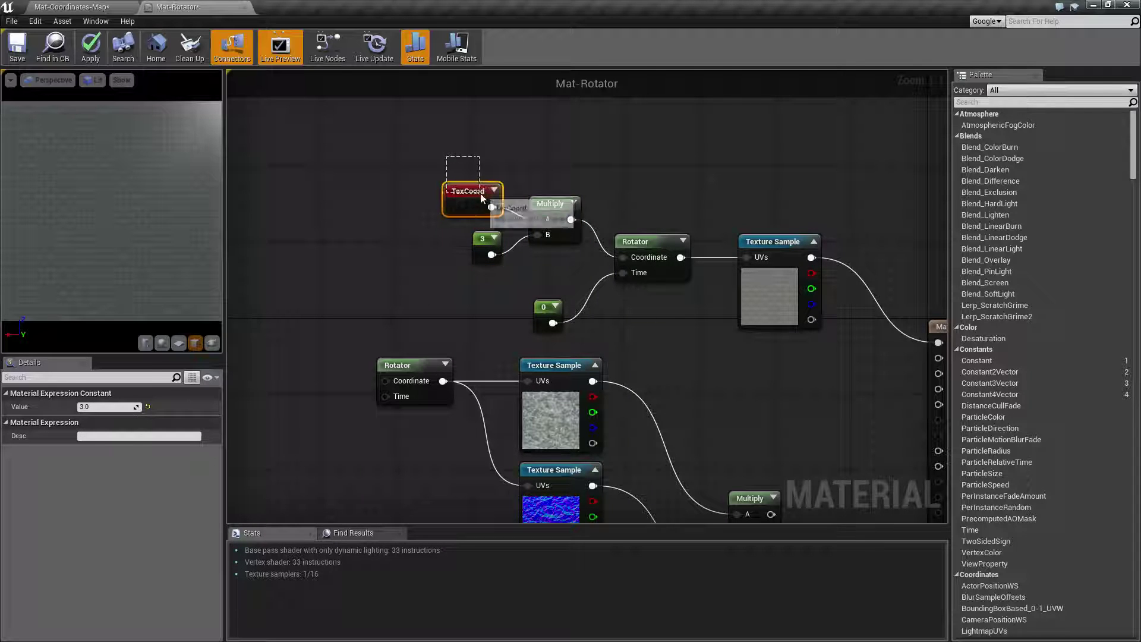
{"action": "left_click", "coordinate": [481, 196]}
{"action": "left_click", "coordinate": [481, 245]}
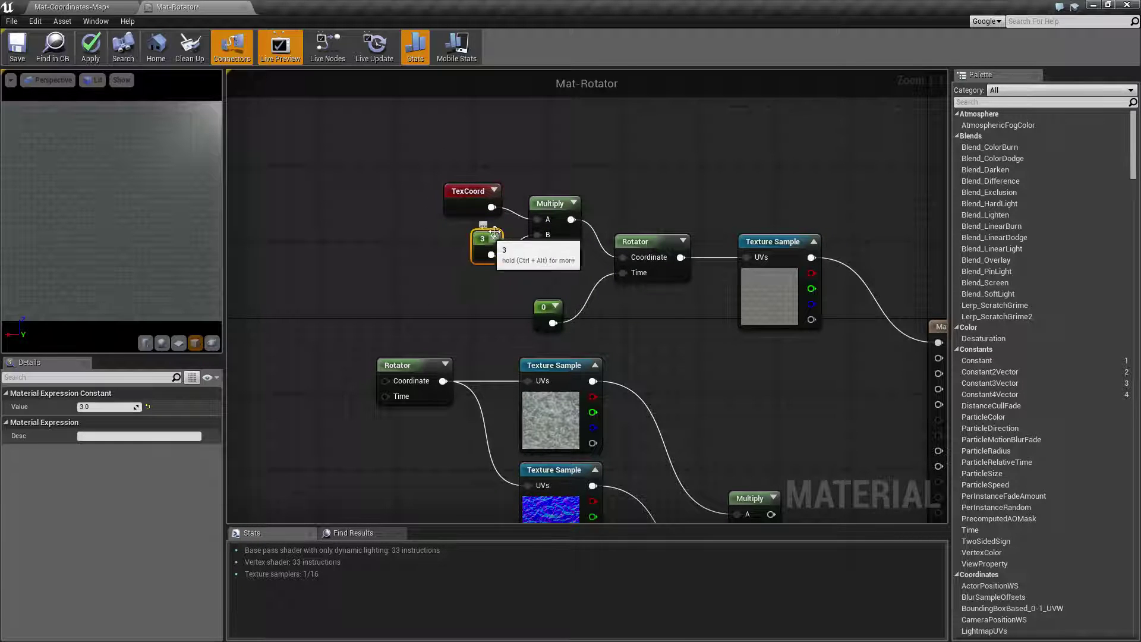
{"action": "left_click_drag", "start_coordinate": [533, 156], "coordinate": [534, 186]}
{"action": "left_click_drag", "start_coordinate": [557, 251], "coordinate": [559, 250]}
{"action": "left_click", "coordinate": [635, 188]}
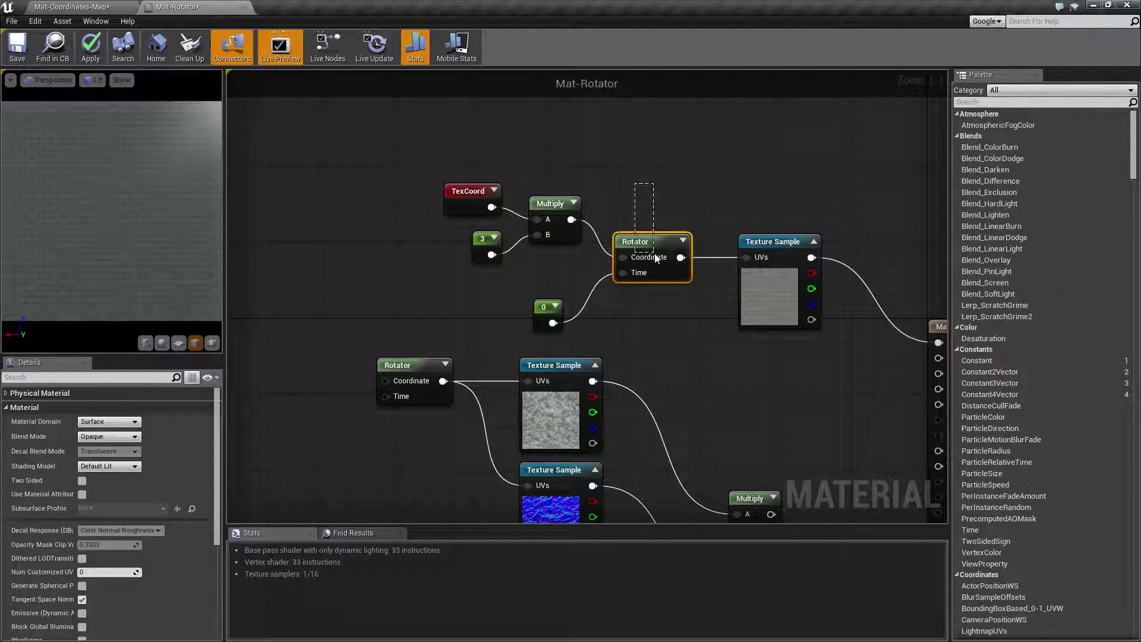
{"action": "left_click_drag", "start_coordinate": [655, 253], "coordinate": [654, 253]}
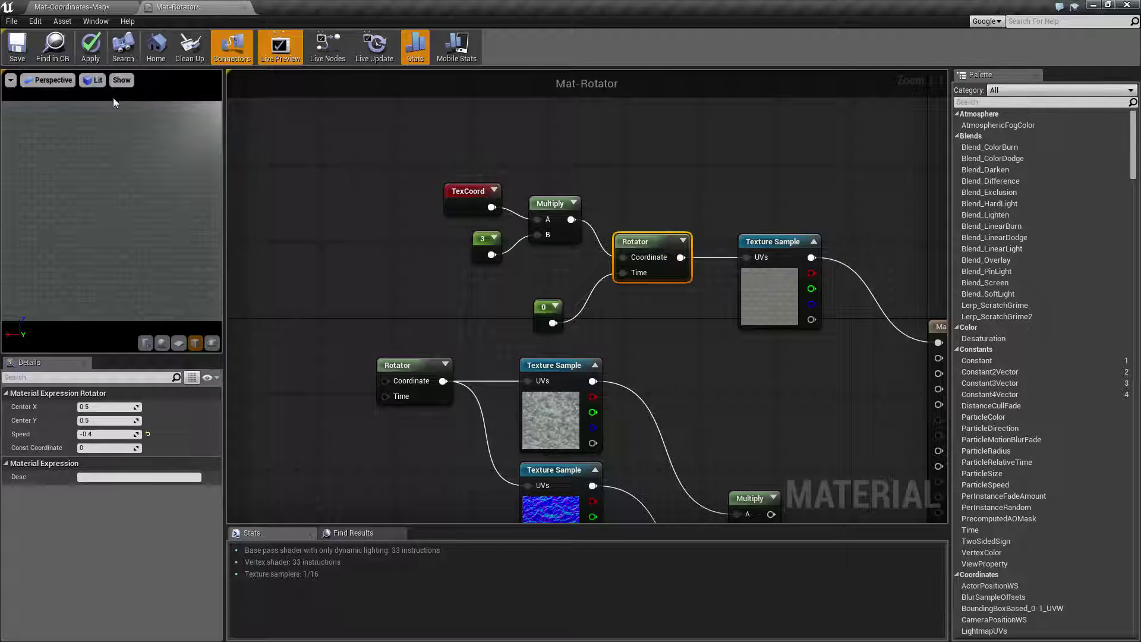
Break the Rotator's Coordinate and Time links, unhooking the Multiply and the 0 constant
{"action": "left_click_drag", "start_coordinate": [440, 161], "coordinate": [588, 280]}
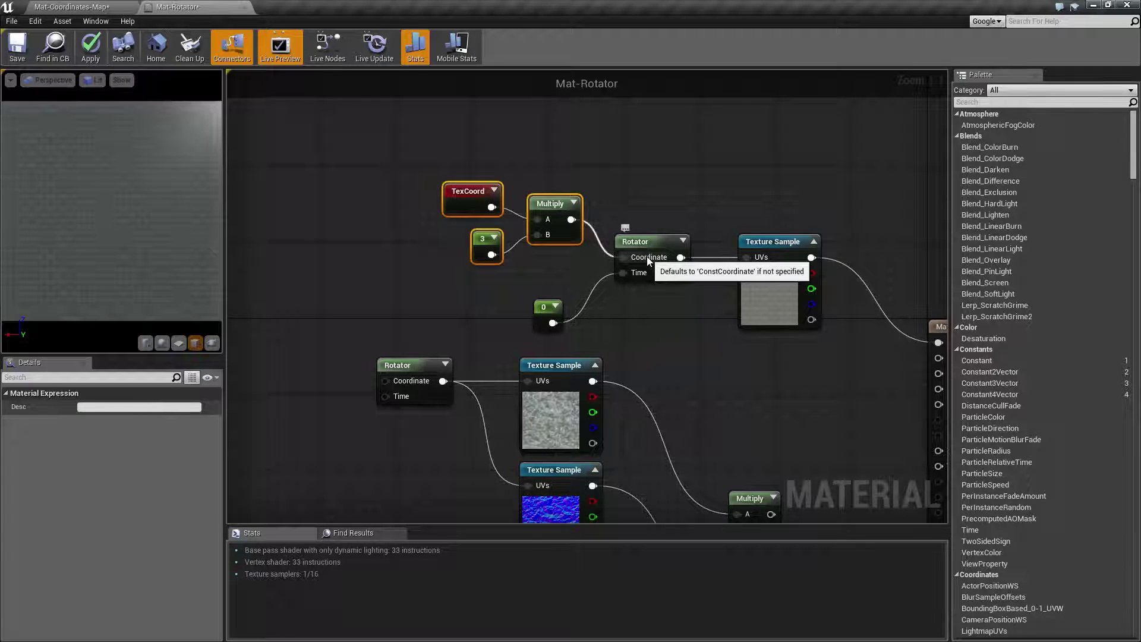
{"action": "left_click", "coordinate": [635, 182]}
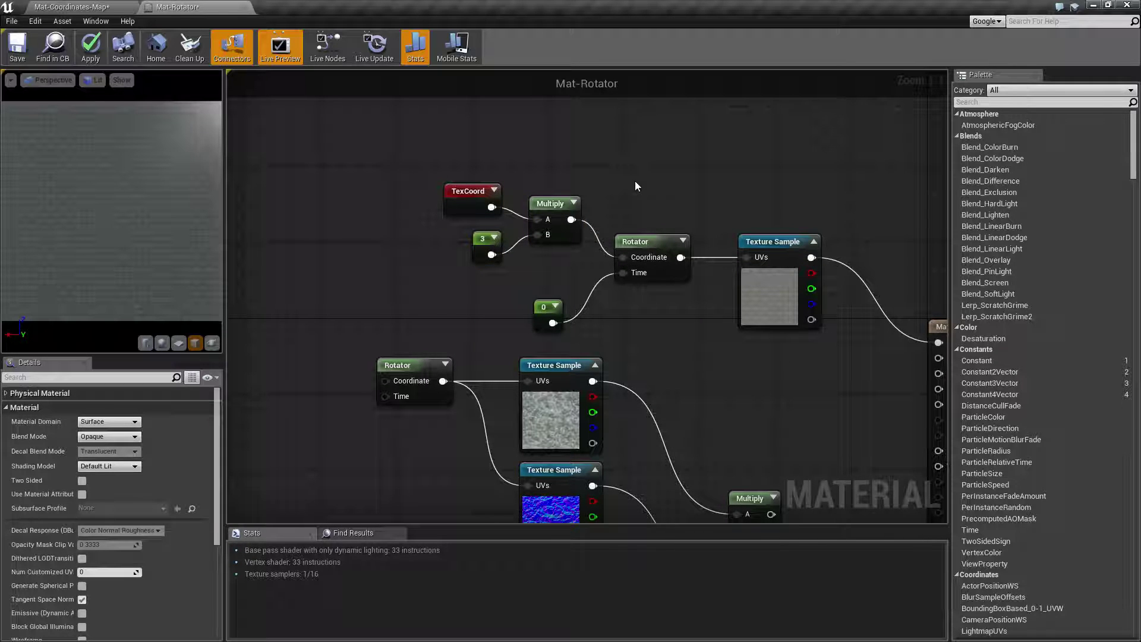
{"action": "left_click", "coordinate": [622, 257], "text": "alt"}
{"action": "left_click", "coordinate": [622, 272], "text": "alt"}
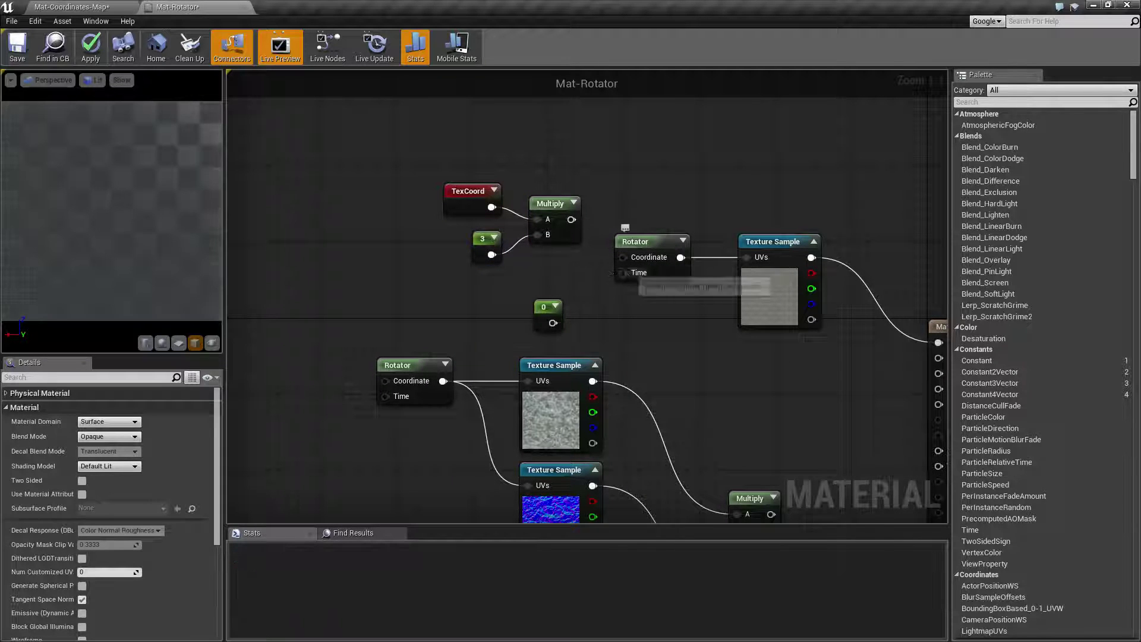
Apply the material and pan the graph to show both Rotators and the Mat-Rotator output
{"action": "left_click", "coordinate": [90, 47]}
{"action": "right_click_drag", "start_coordinate": [729, 451], "coordinate": [551, 278]}
{"action": "right_click_drag", "start_coordinate": [479, 209], "coordinate": [577, 186]}
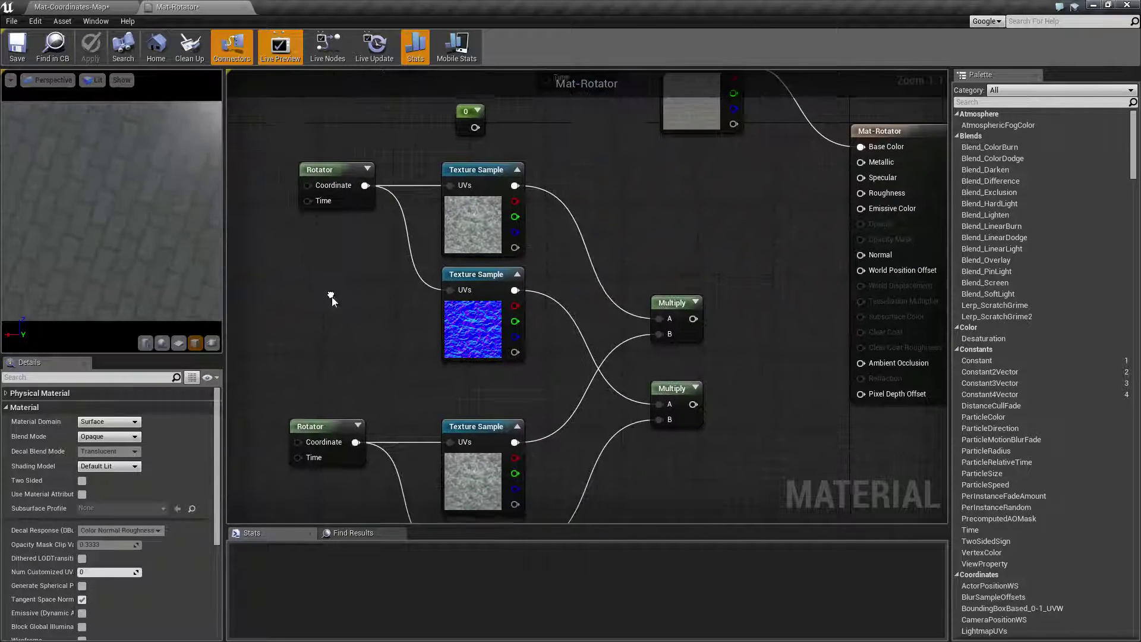
{"action": "right_click_drag", "start_coordinate": [307, 215], "coordinate": [289, 188]}
{"action": "left_click_drag", "start_coordinate": [289, 187], "coordinate": [720, 343]}
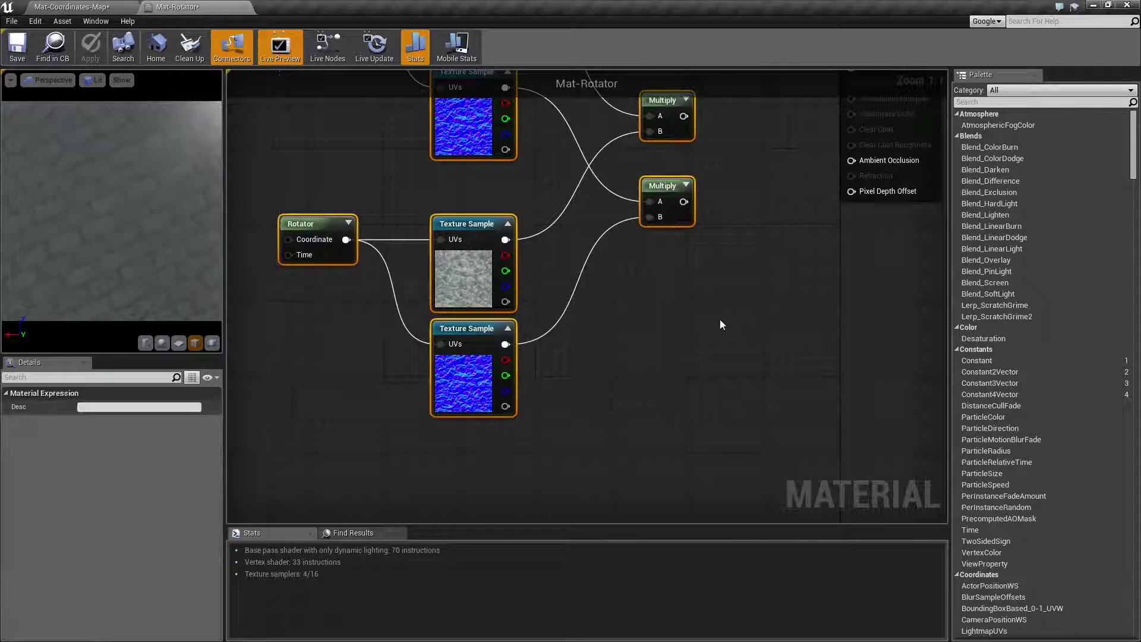
{"action": "right_click_drag", "start_coordinate": [445, 194], "coordinate": [475, 301]}
{"action": "left_click", "coordinate": [476, 301]}
{"action": "right_click_drag", "start_coordinate": [423, 258], "coordinate": [602, 324]}
Feed the top Multiply into Base Color and the lower Multiply into Normal, then apply
{"action": "left_click_drag", "start_coordinate": [582, 330], "coordinate": [750, 158]}
{"action": "left_click_drag", "start_coordinate": [582, 415], "coordinate": [750, 266]}
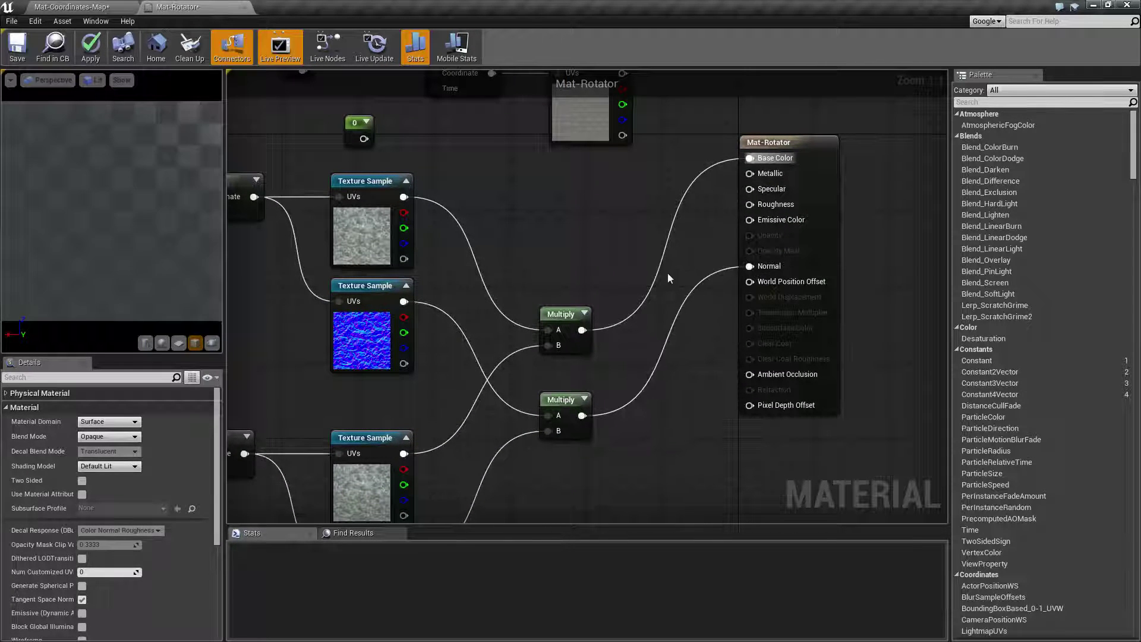
{"action": "right_click_drag", "start_coordinate": [508, 253], "coordinate": [704, 172]}
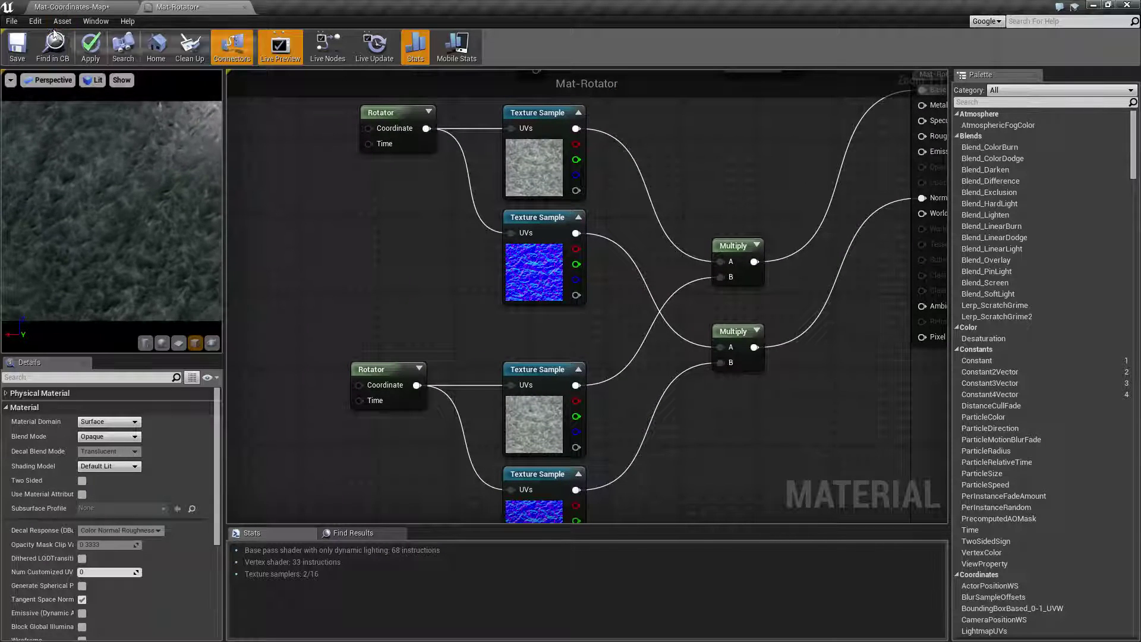
{"action": "left_click", "coordinate": [89, 46]}
{"action": "right_click_drag", "start_coordinate": [358, 289], "coordinate": [412, 327]}
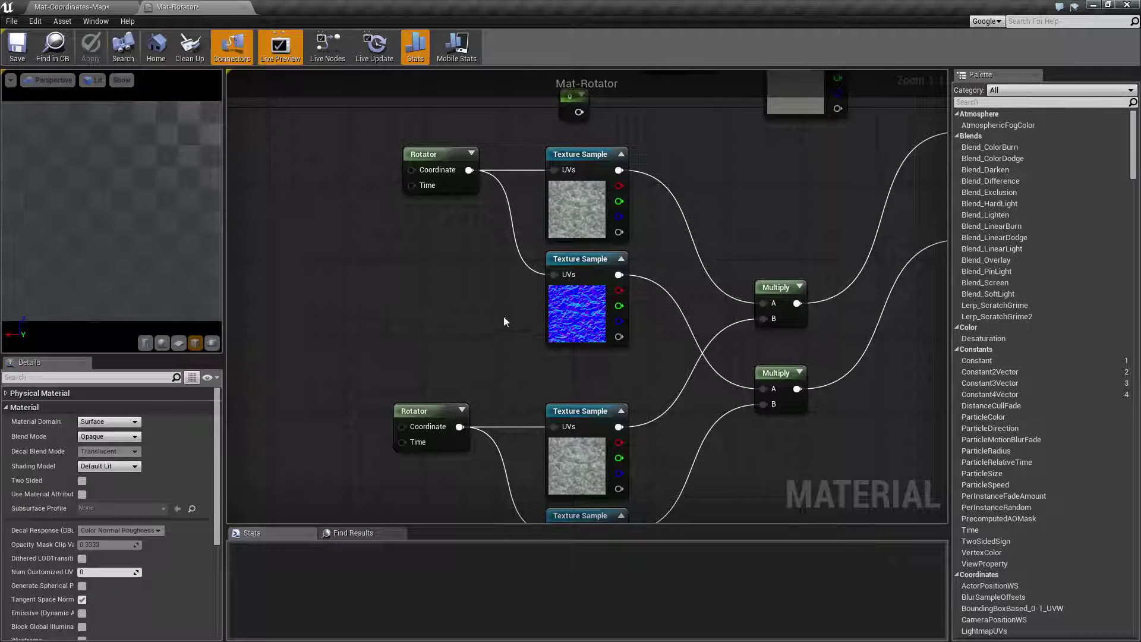
Set the upper Rotator's value to 0.1
{"action": "left_click", "coordinate": [441, 178]}
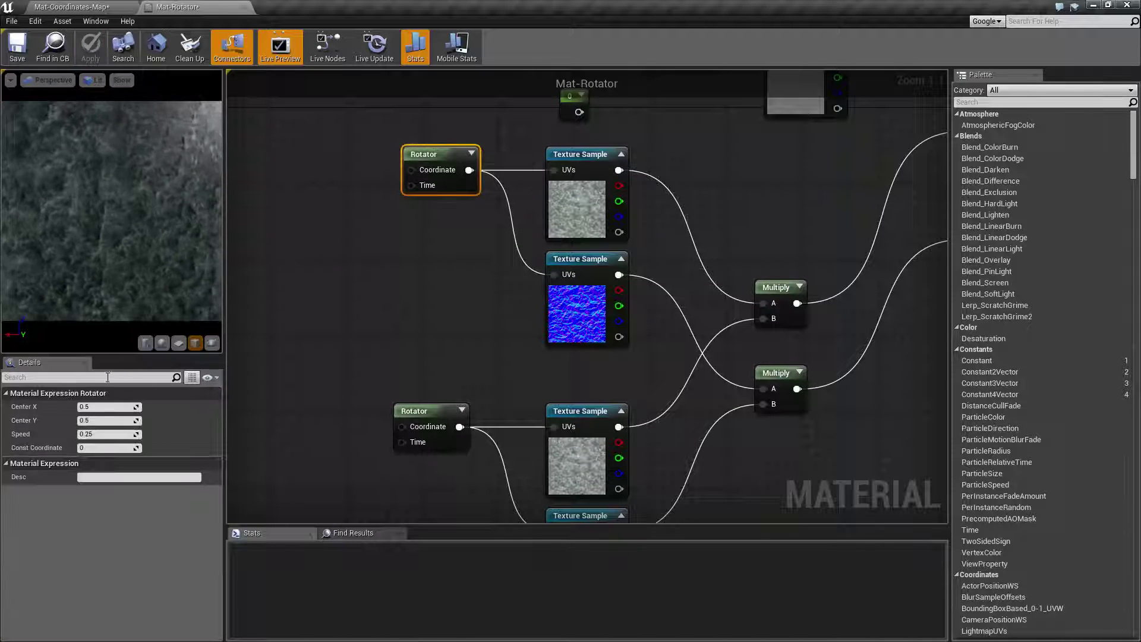
{"action": "left_click", "coordinate": [105, 407]}
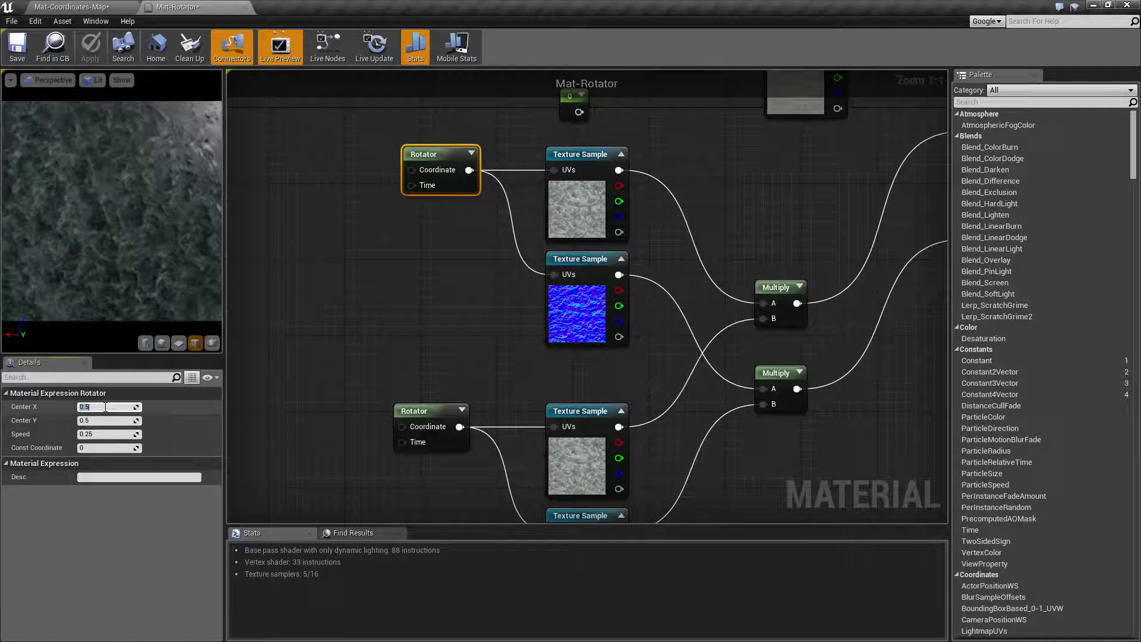
{"action": "type", "text": "0.1"}
{"action": "key", "text": "Tab"}
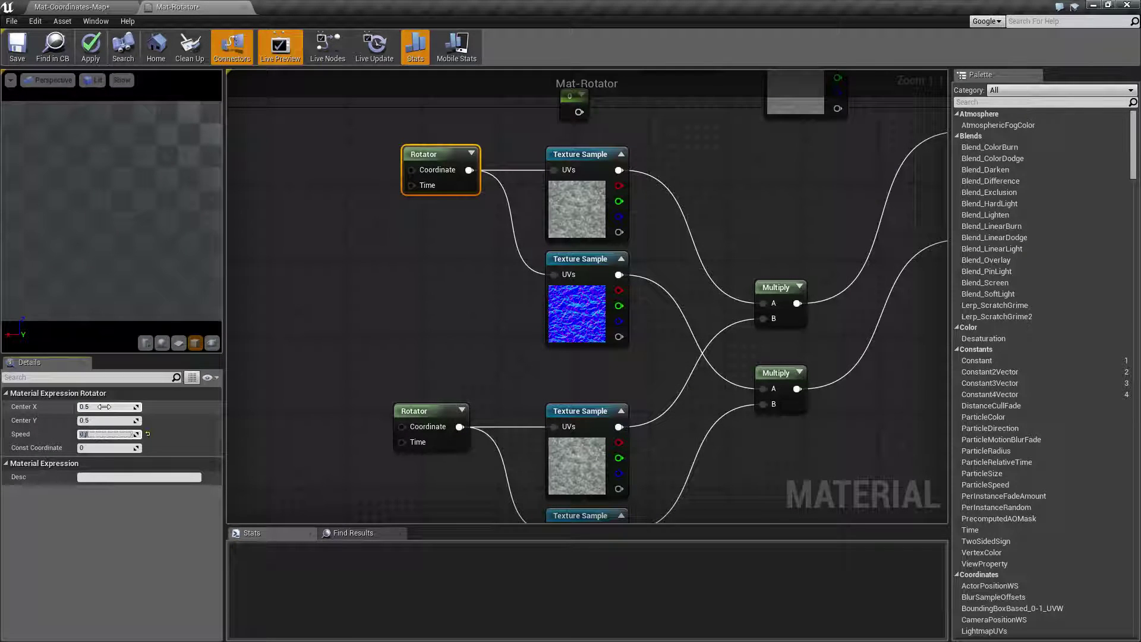
Give the lower Rotator Center X 0.5 and speed 0.05, then apply the material
{"action": "left_click", "coordinate": [416, 411]}
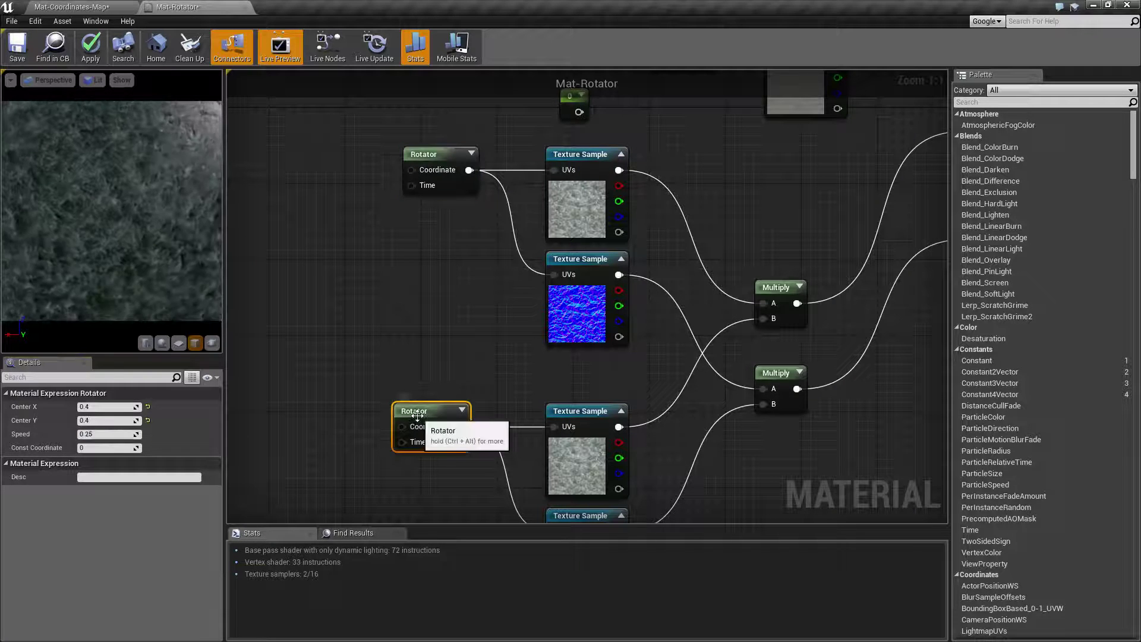
{"action": "left_click", "coordinate": [112, 406]}
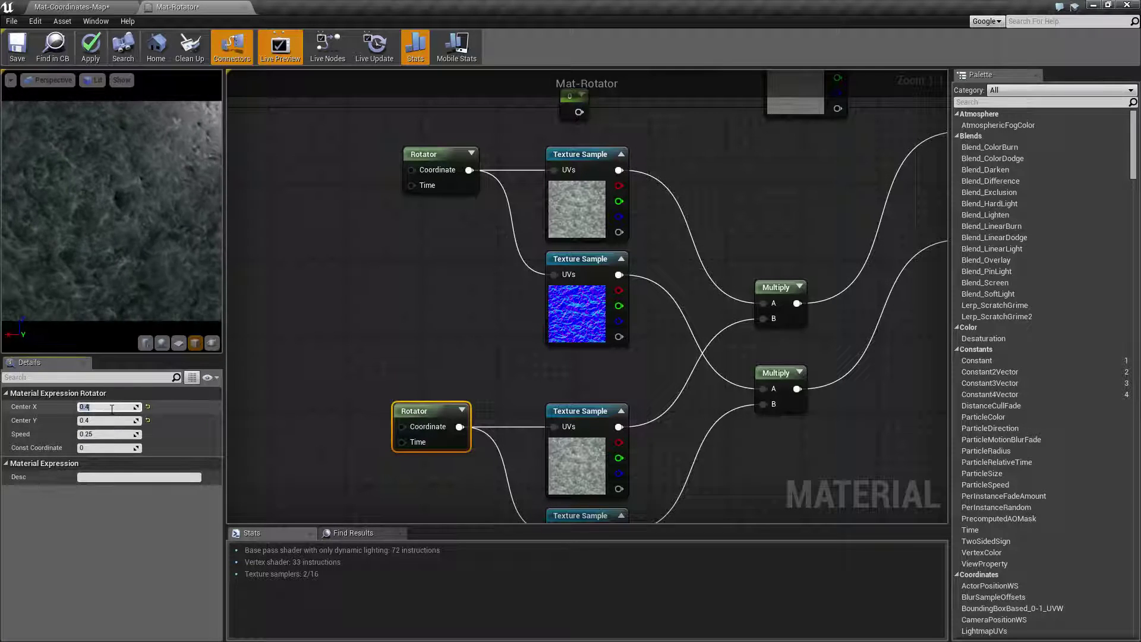
{"action": "type", "text": "."}
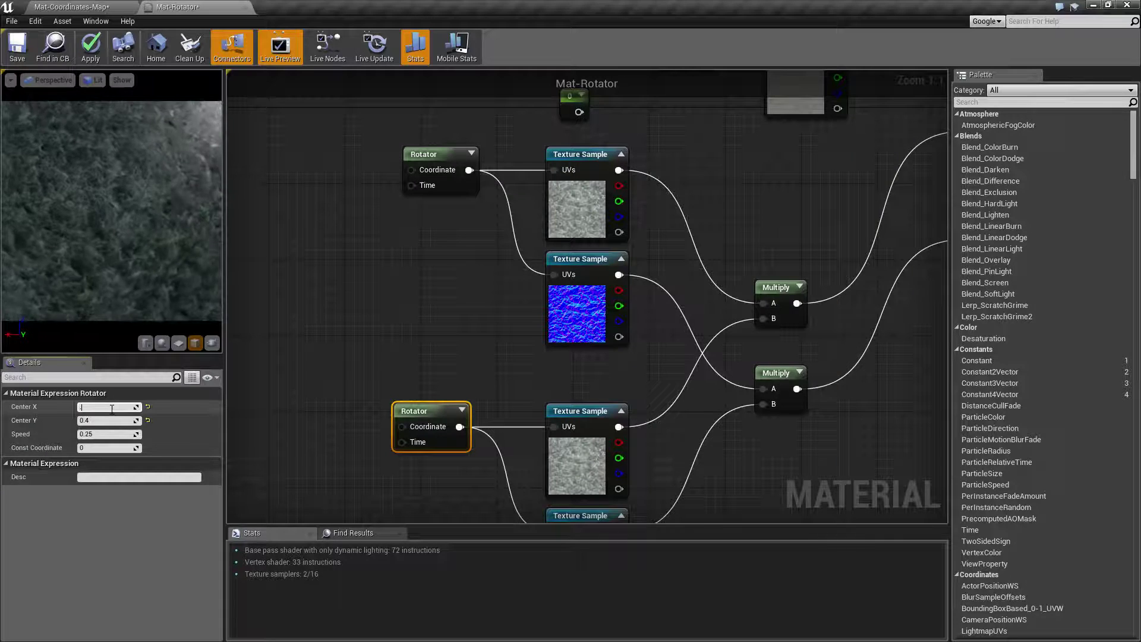
{"action": "type", "text": "5"}
{"action": "key", "text": "Tab"}
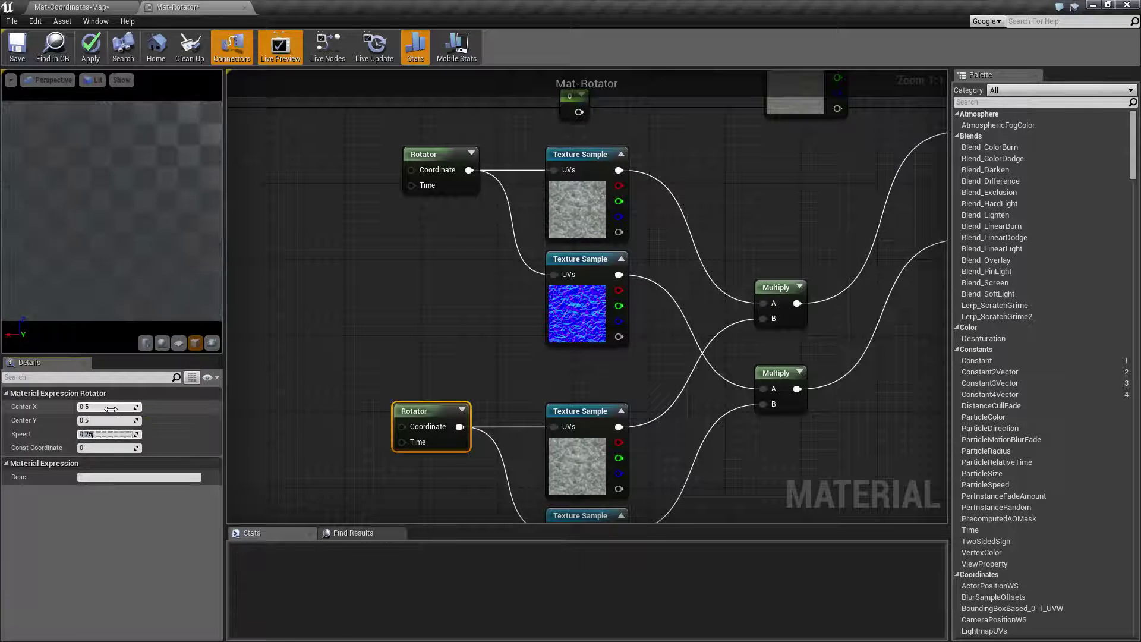
{"action": "type", "text": "0.05"}
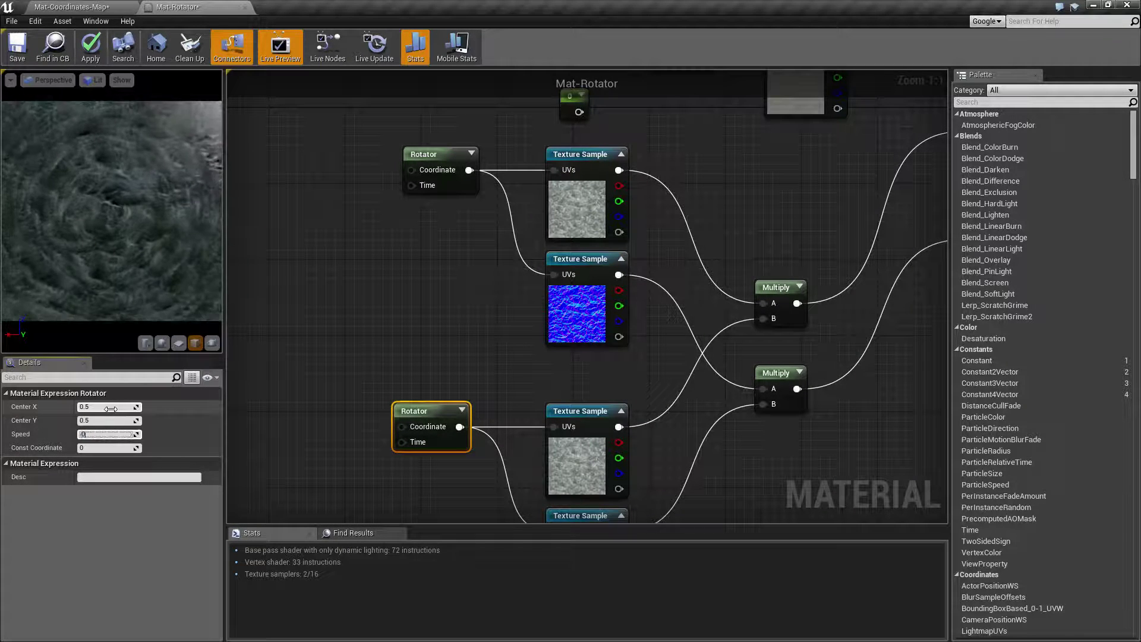
{"action": "key", "text": "Return"}
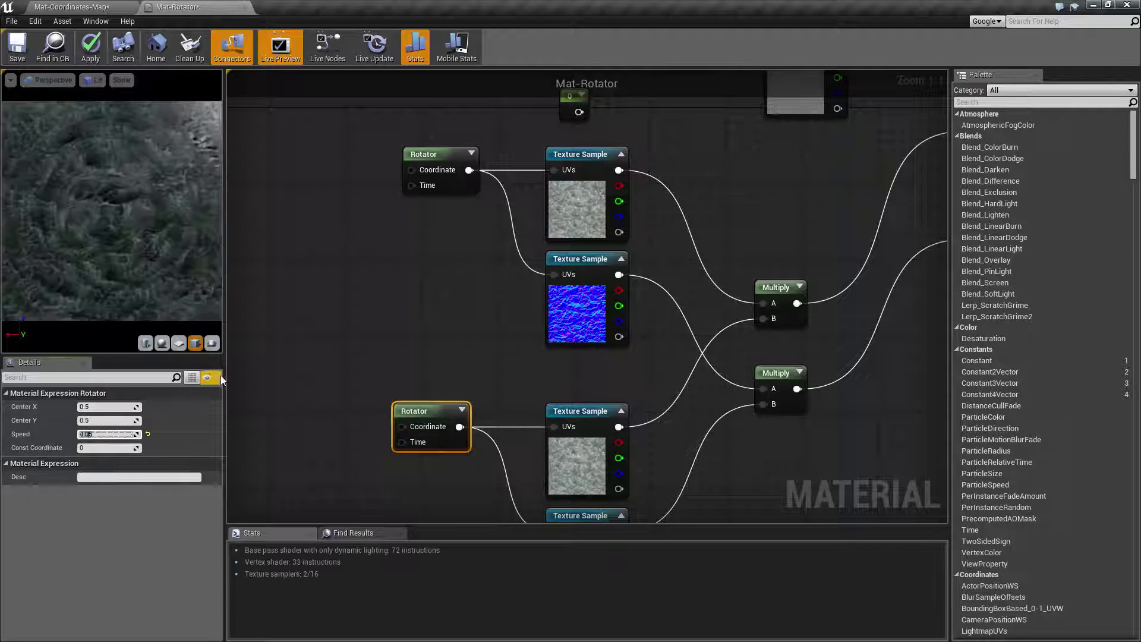
{"action": "left_click", "coordinate": [89, 47]}
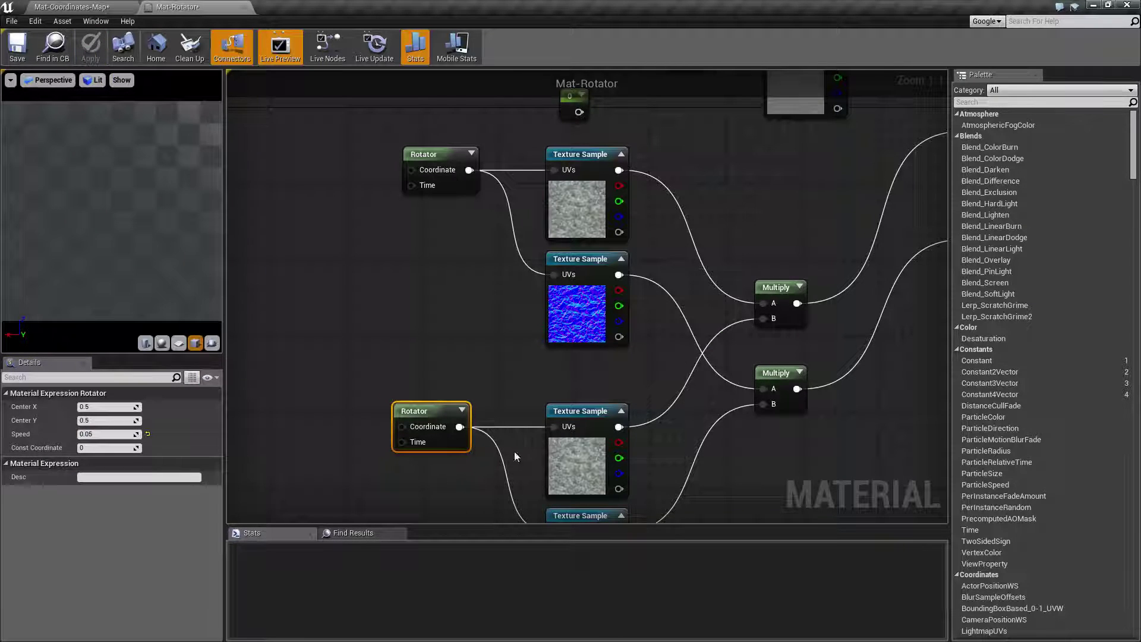
Review both Rotators' settings, then view the rotating floor in Mat-Coordinates-Map
{"action": "left_click", "coordinate": [439, 154]}
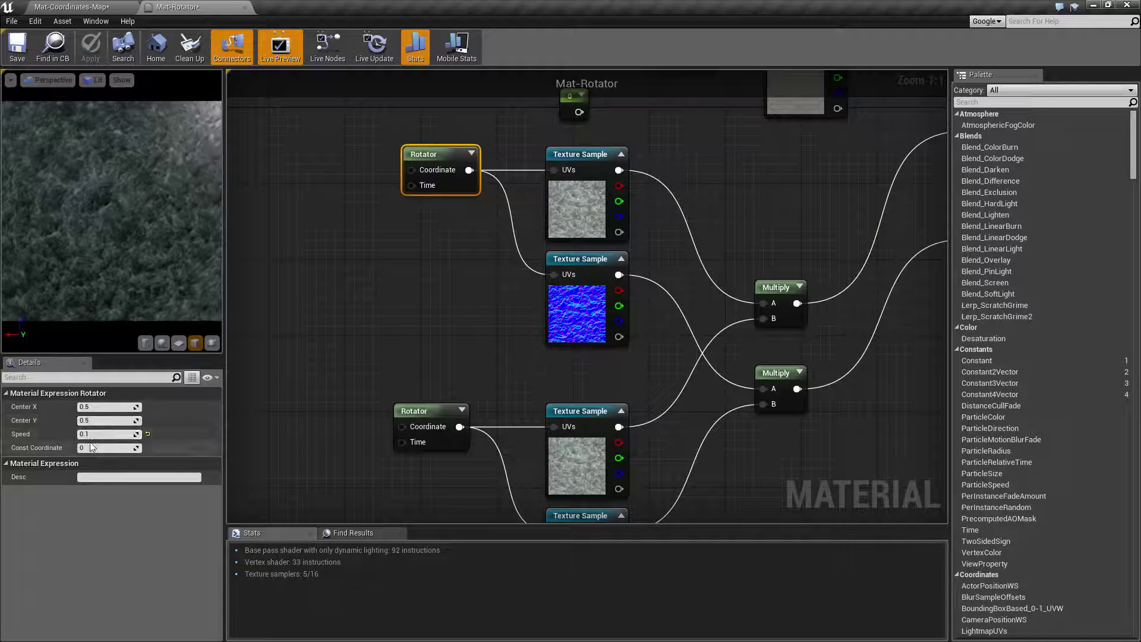
{"action": "left_click", "coordinate": [414, 416]}
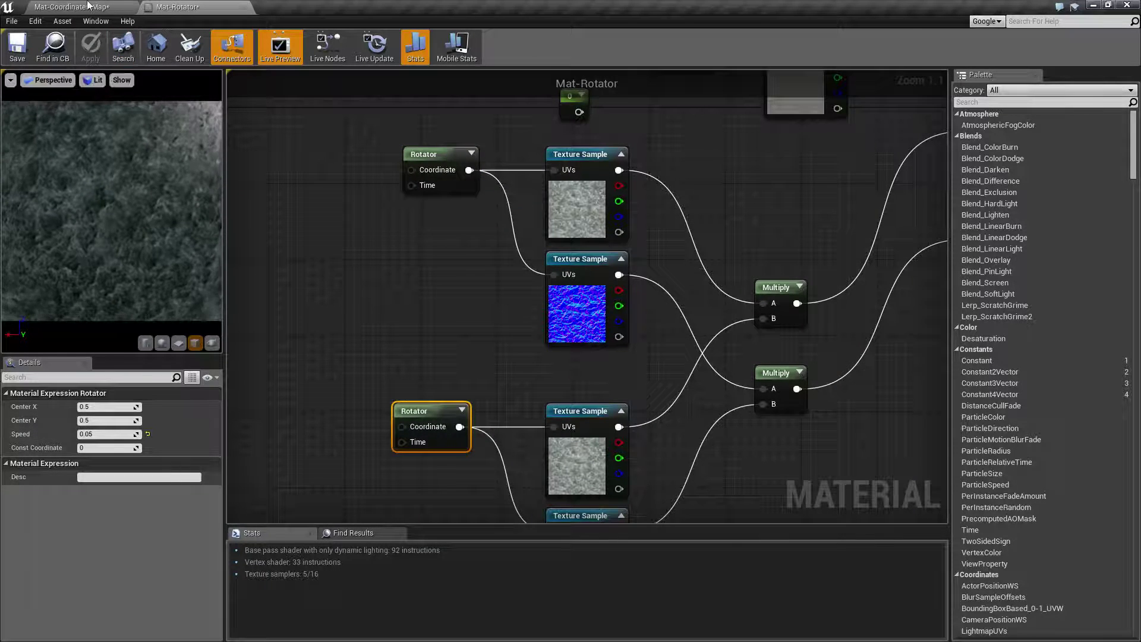
{"action": "left_click", "coordinate": [83, 6]}
{"action": "right_click_drag", "start_coordinate": [553, 279], "coordinate": [552, 279]}
{"action": "right_click_drag", "start_coordinate": [631, 363], "coordinate": [631, 364]}
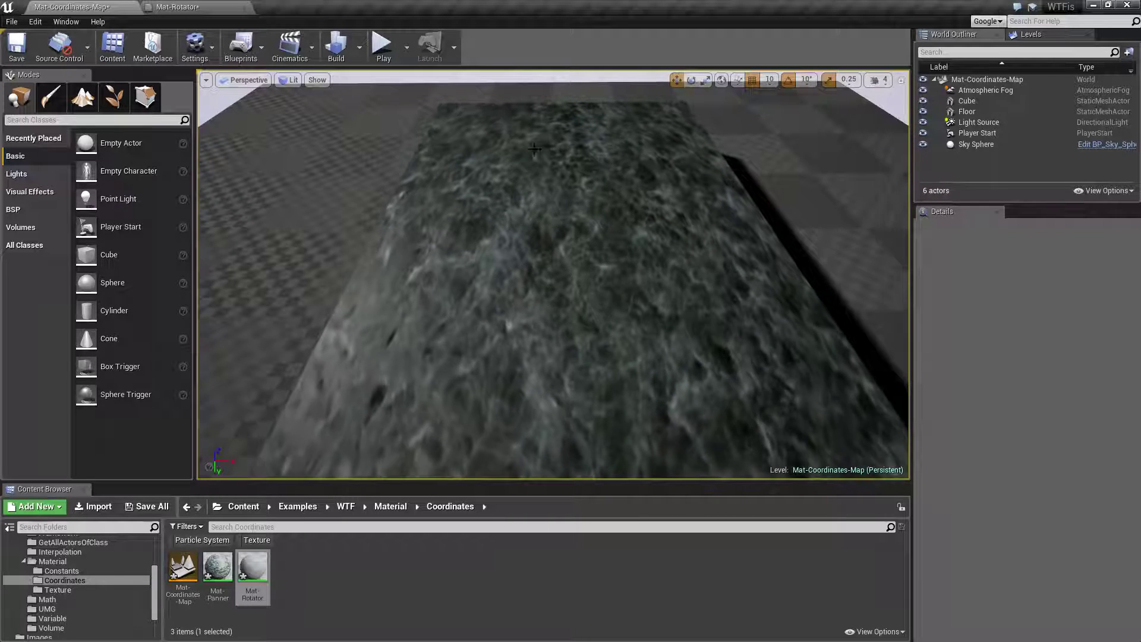
Set the lower Rotator's Speed to -0.05, apply, and orbit the level floor to watch it
{"action": "left_click", "coordinate": [177, 7]}
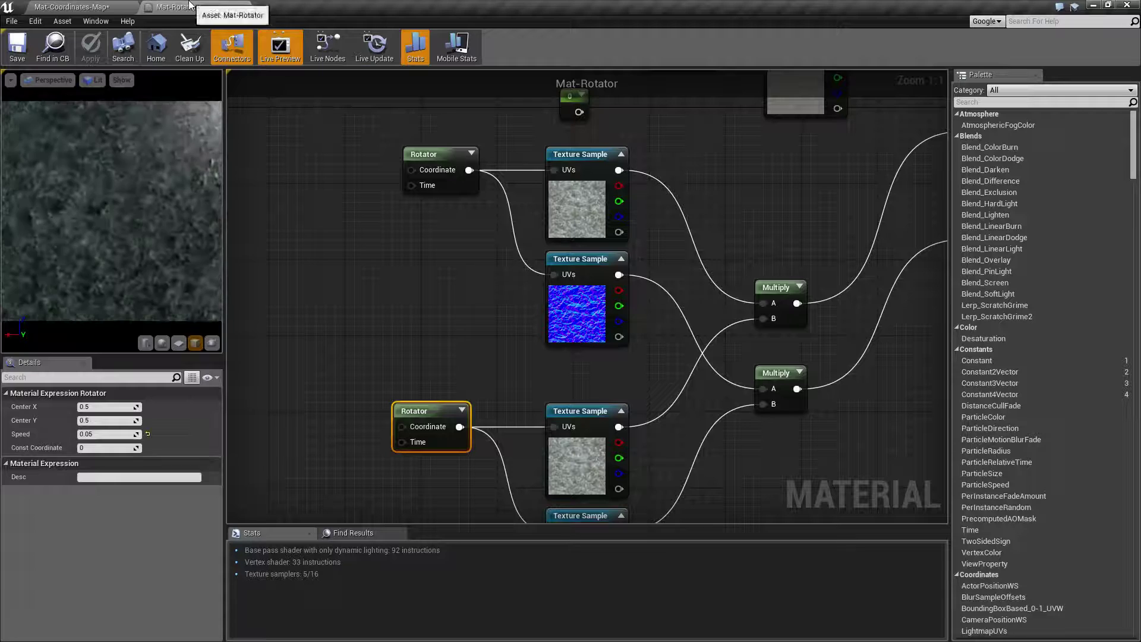
{"action": "left_click", "coordinate": [109, 435]}
{"action": "type", "text": "-"}
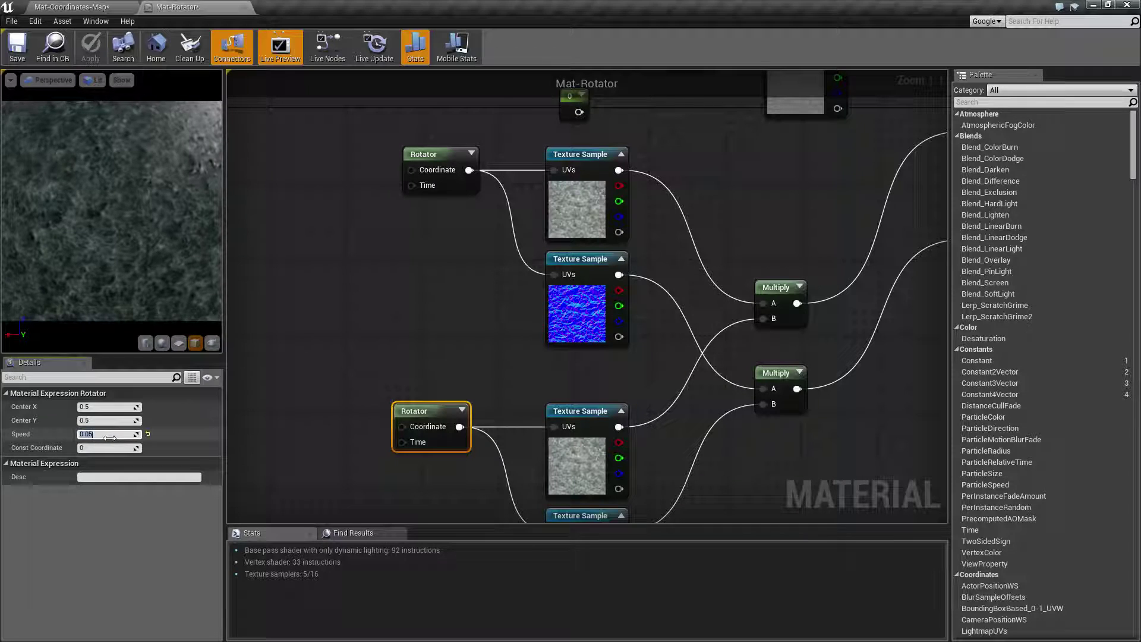
{"action": "type", "text": "0.05"}
{"action": "key", "text": "Return"}
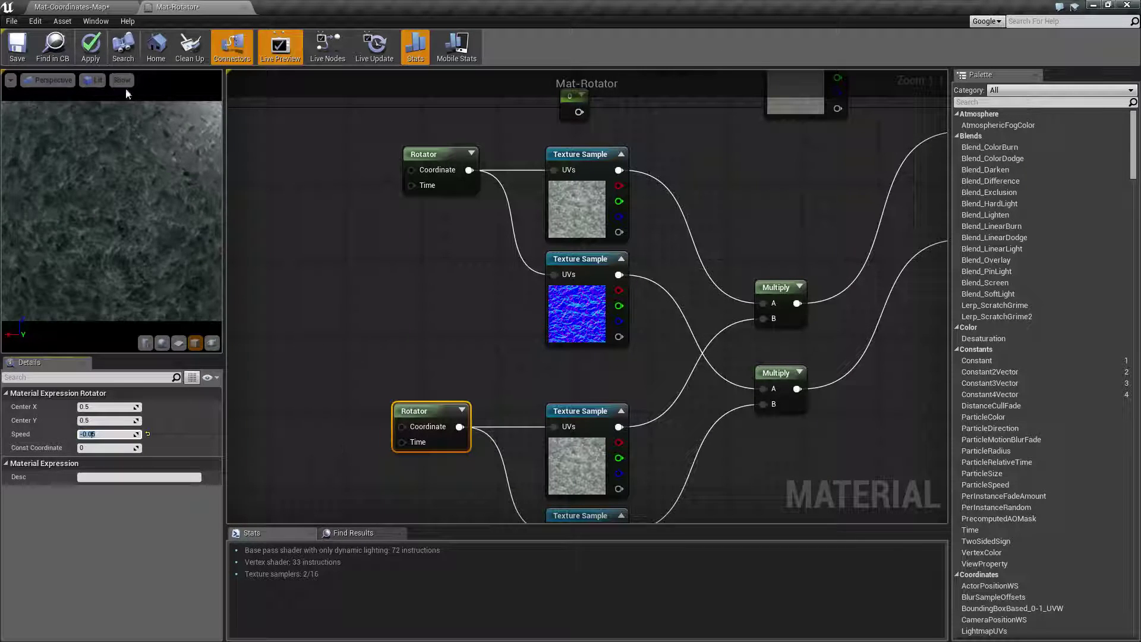
{"action": "left_click", "coordinate": [95, 42]}
{"action": "left_click", "coordinate": [83, 6]}
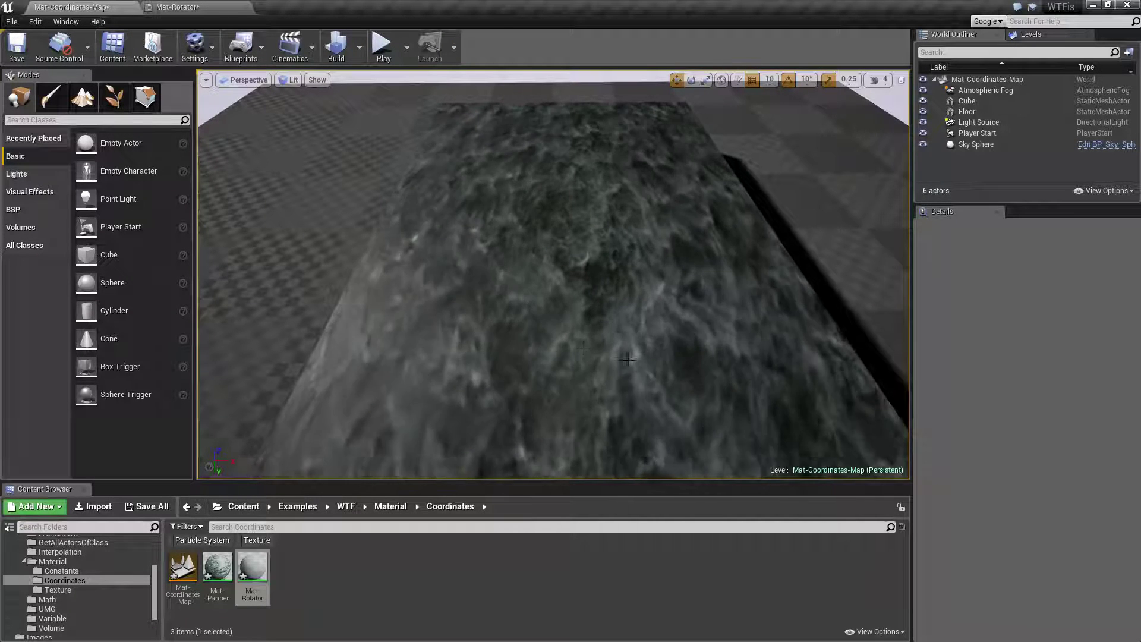
{"action": "right_click_drag", "start_coordinate": [627, 359], "coordinate": [627, 359]}
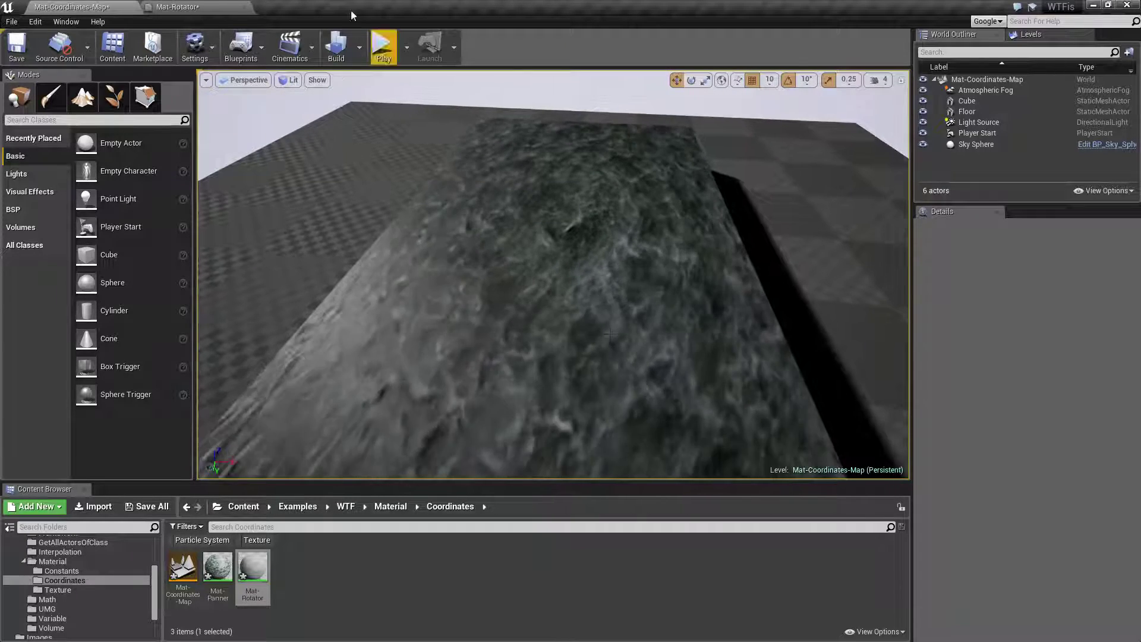
Reopen Mat-Rotator and inspect the upper Rotator and both Texture Samples
{"action": "left_click", "coordinate": [178, 6]}
{"action": "scroll", "coordinate": [675, 369], "scroll_direction": "down", "scroll_amount": 1}
{"action": "scroll", "coordinate": [294, 268], "scroll_direction": "up", "scroll_amount": 1}
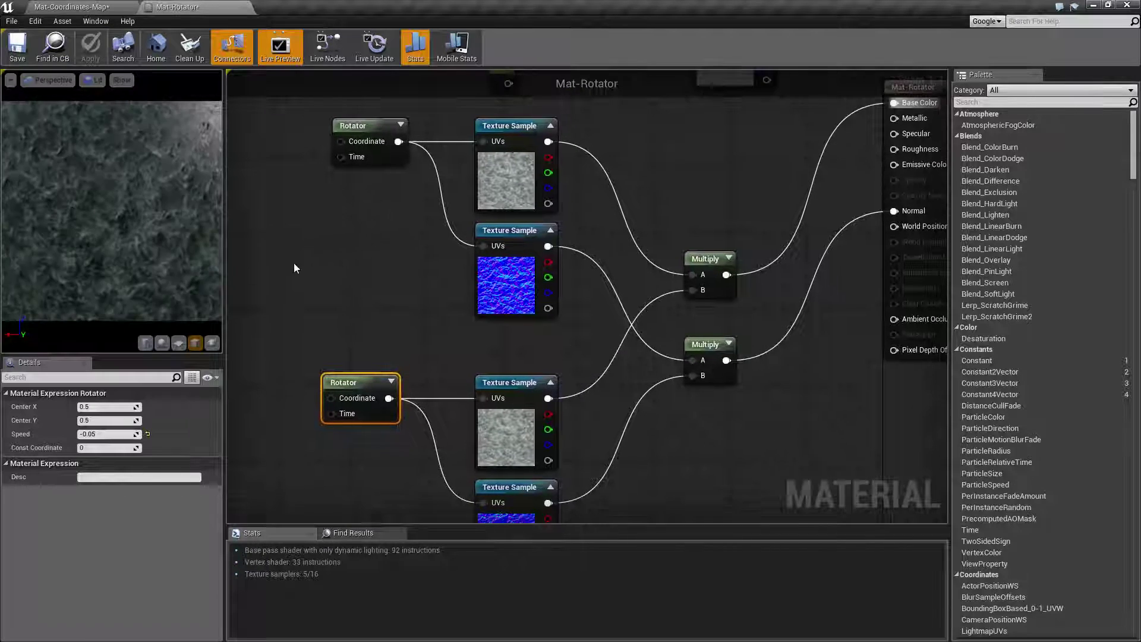
{"action": "left_click", "coordinate": [312, 327]}
{"action": "right_click_drag", "start_coordinate": [302, 283], "coordinate": [373, 357]}
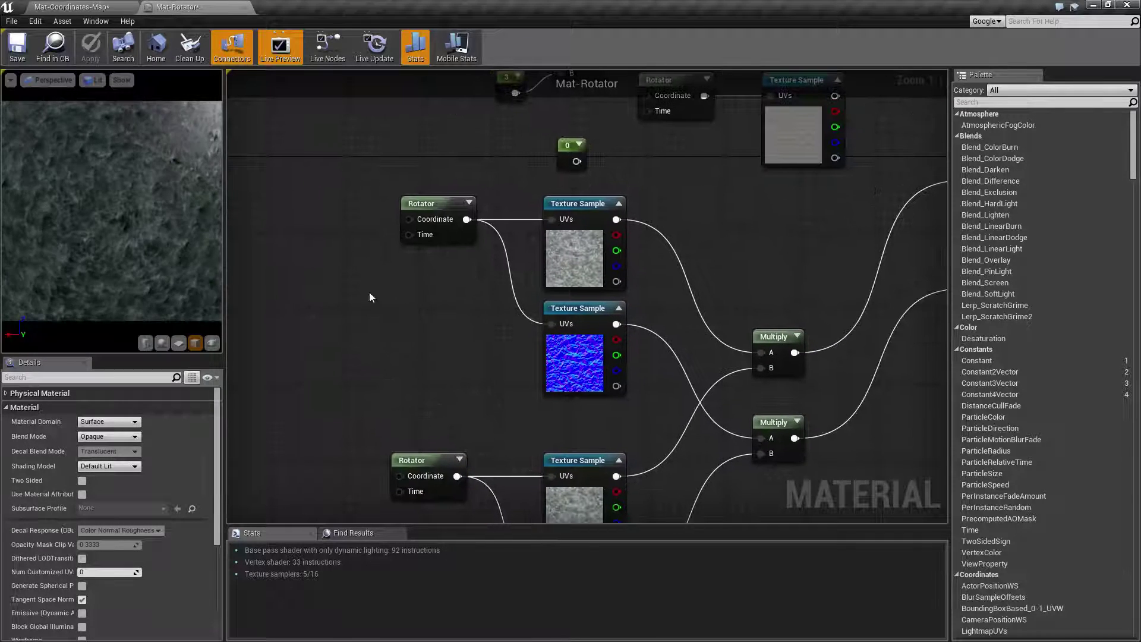
{"action": "left_click_drag", "start_coordinate": [356, 137], "coordinate": [451, 268]}
{"action": "left_click", "coordinate": [466, 309]}
{"action": "right_click_drag", "start_coordinate": [465, 309], "coordinate": [378, 246]}
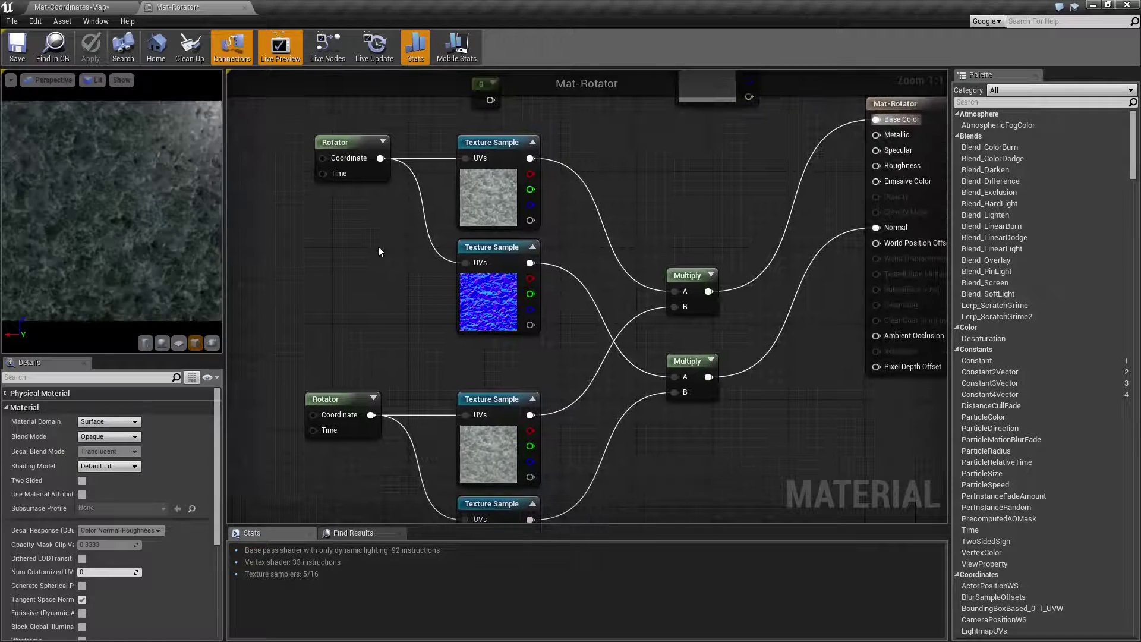
{"action": "left_click", "coordinate": [487, 205]}
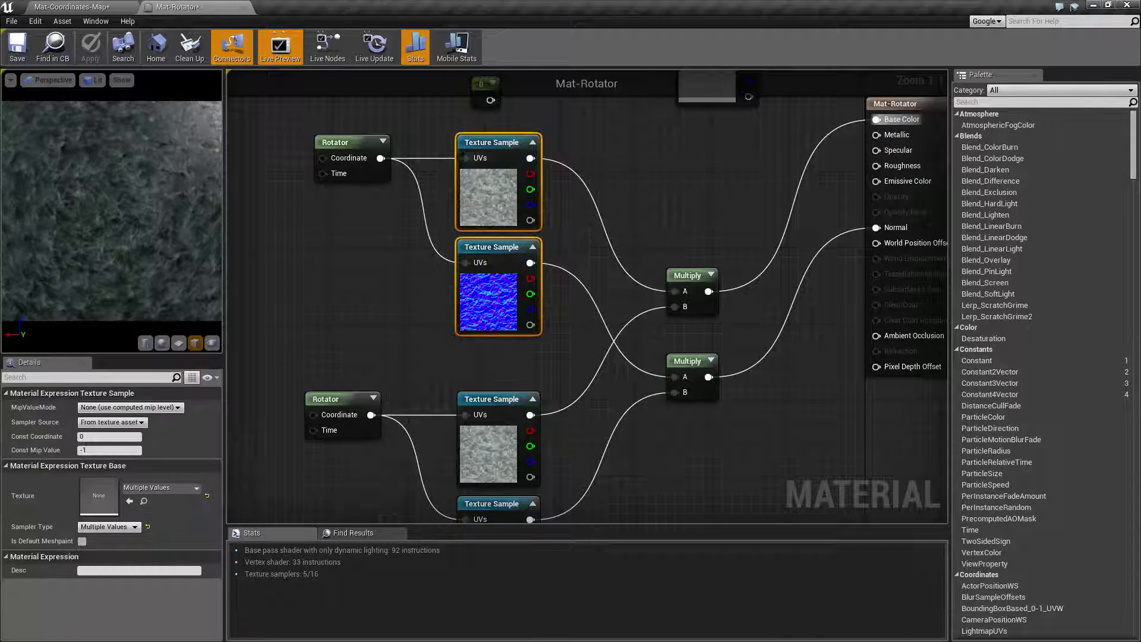
{"action": "left_click", "coordinate": [484, 240]}
Inspect the lower Rotator and pan across the graph to the material output node
{"action": "right_click_drag", "start_coordinate": [645, 219], "coordinate": [601, 168]}
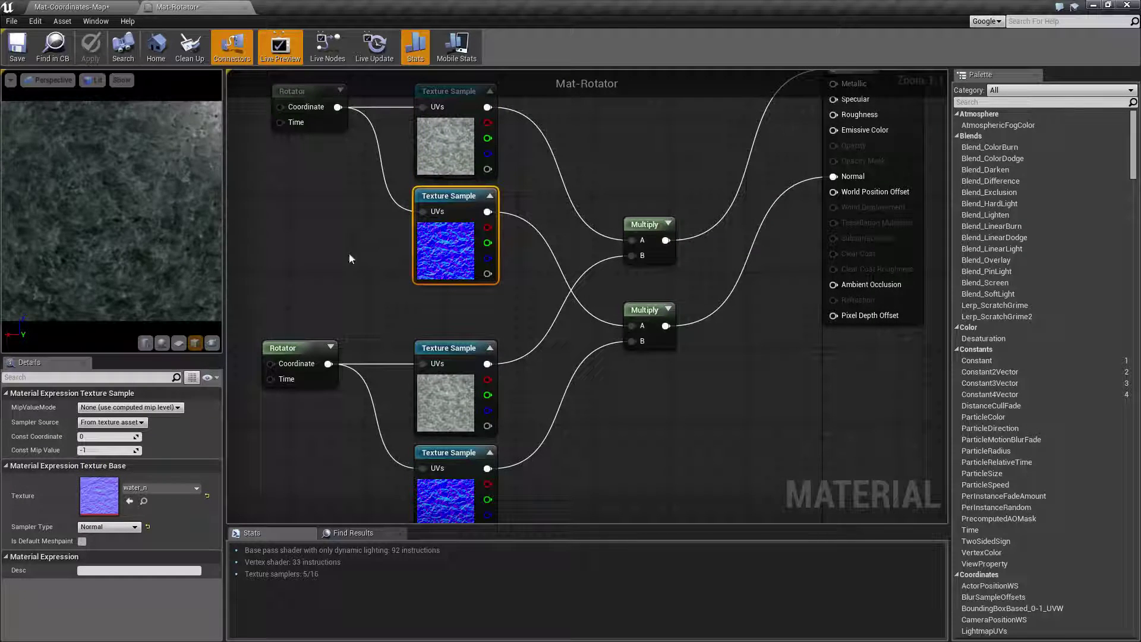
{"action": "left_click_drag", "start_coordinate": [249, 249], "coordinate": [305, 395]}
{"action": "right_click_drag", "start_coordinate": [305, 239], "coordinate": [355, 285]}
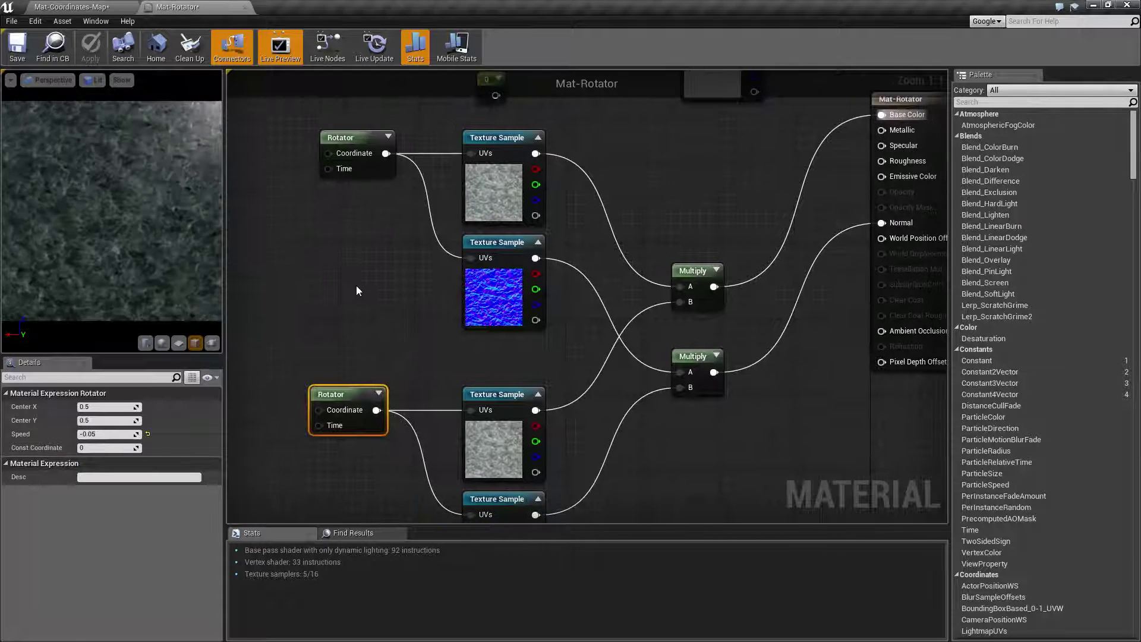
{"action": "left_click", "coordinate": [355, 285]}
{"action": "right_click_drag", "start_coordinate": [707, 198], "coordinate": [581, 230]}
{"action": "right_click_drag", "start_coordinate": [273, 299], "coordinate": [476, 248]}
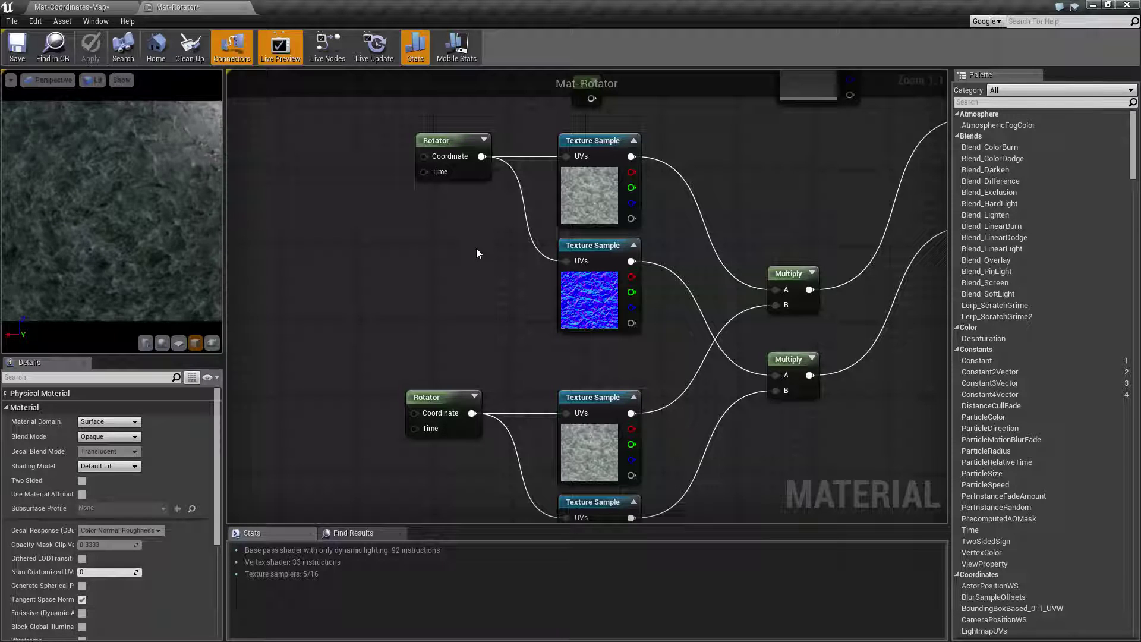
{"action": "right_click_drag", "start_coordinate": [515, 297], "coordinate": [347, 269]}
{"action": "right_click_drag", "start_coordinate": [582, 256], "coordinate": [473, 245]}
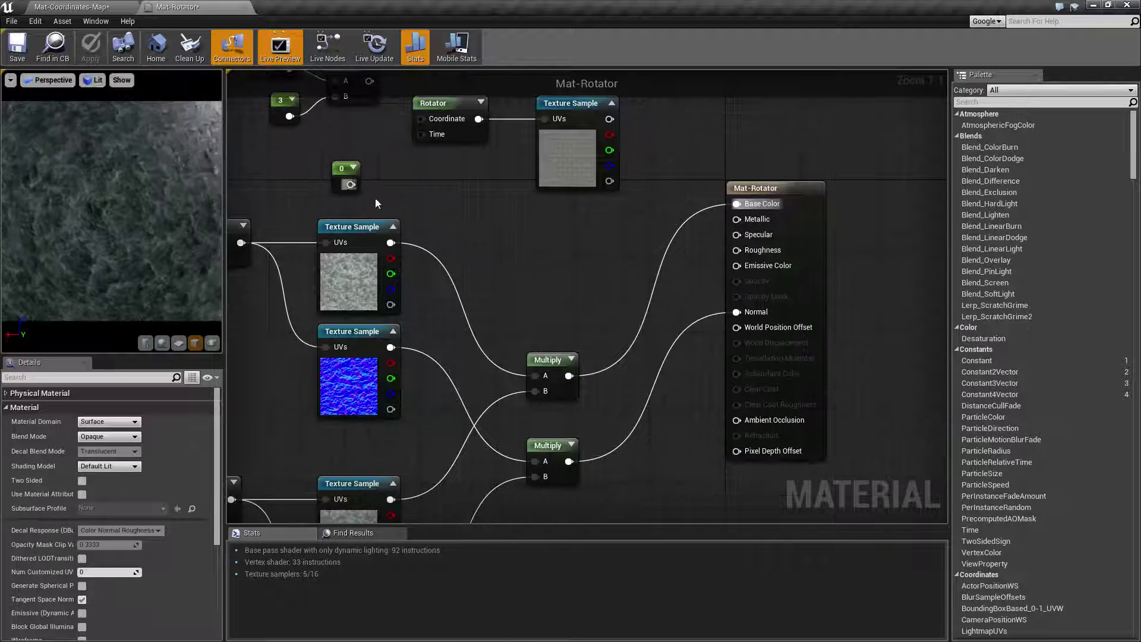